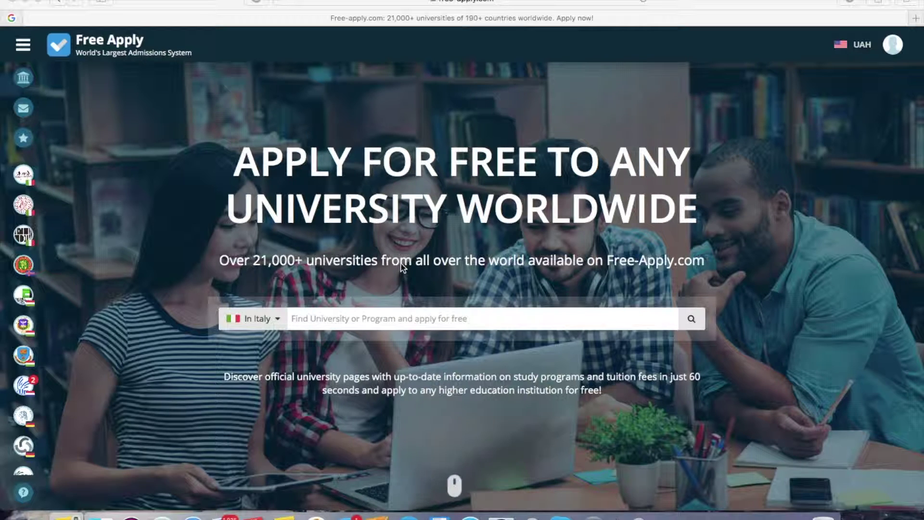
Step: Scroll through the Free Apply home page to look it over before searching
{"action": "scroll", "coordinate": [401, 265], "scroll_direction": "down", "scroll_amount": 5}
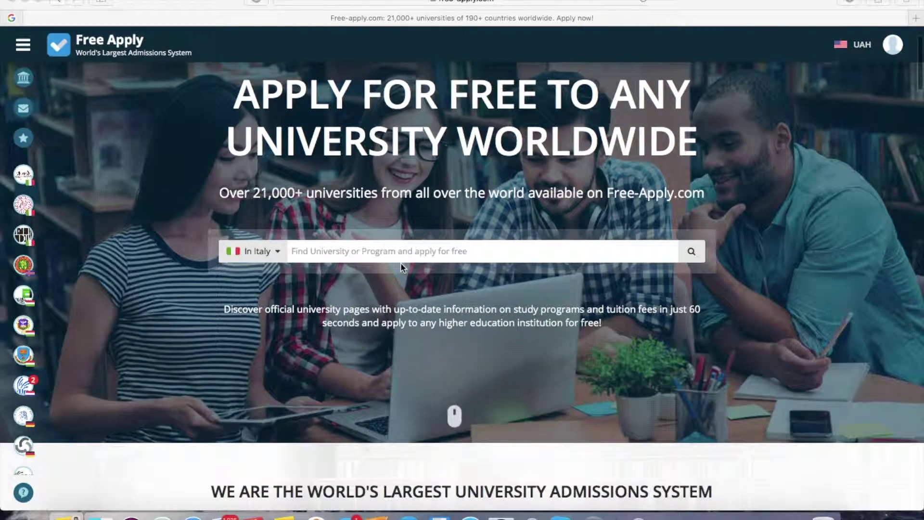
{"action": "scroll", "coordinate": [401, 263], "scroll_direction": "down", "scroll_amount": 1}
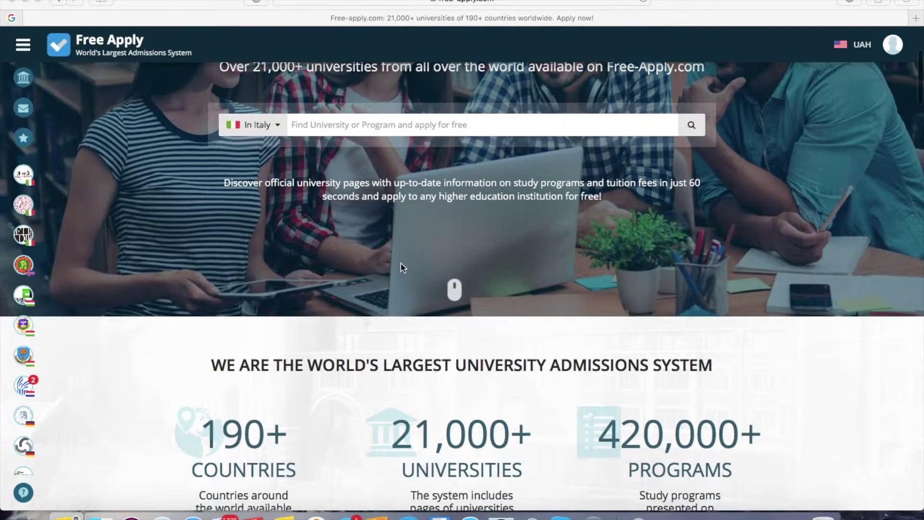
{"action": "scroll", "coordinate": [401, 263], "scroll_direction": "down", "scroll_amount": 2}
{"action": "scroll", "coordinate": [401, 265], "scroll_direction": "down", "scroll_amount": 2}
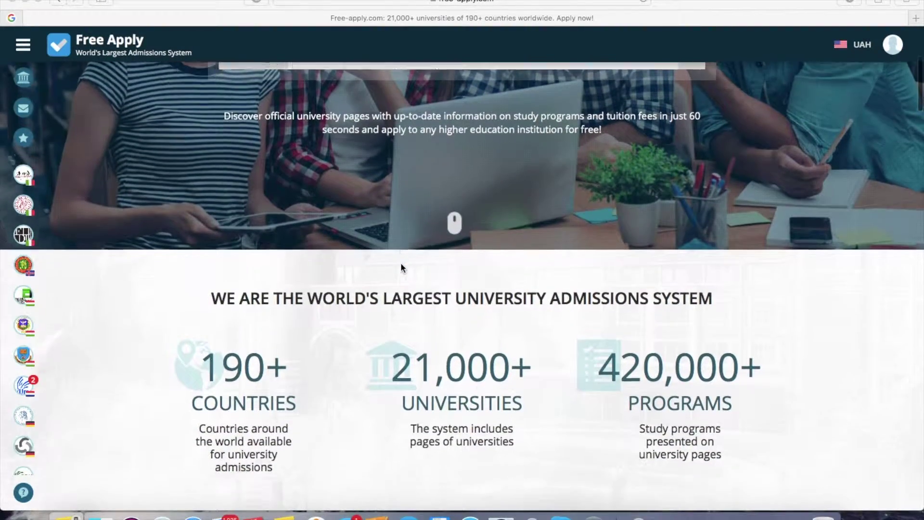
{"action": "scroll", "coordinate": [401, 267], "scroll_direction": "down", "scroll_amount": 6}
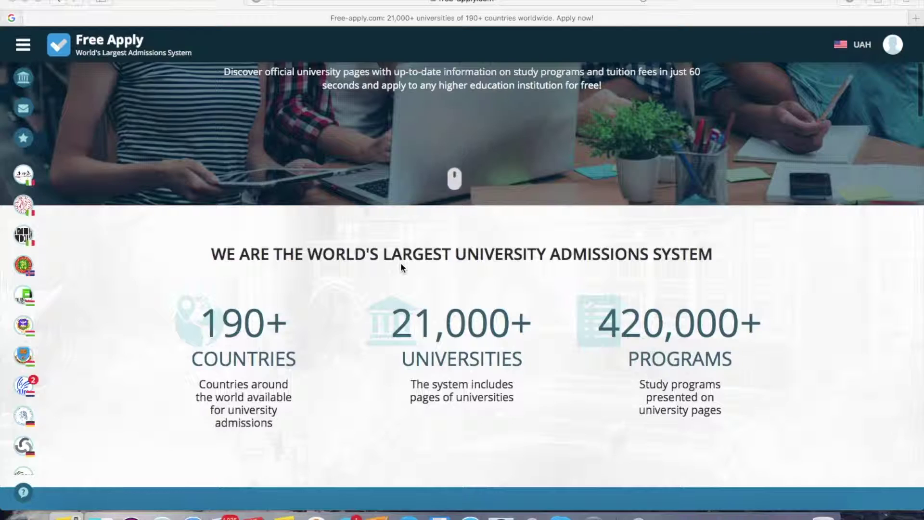
{"action": "scroll", "coordinate": [401, 266], "scroll_direction": "down", "scroll_amount": 5}
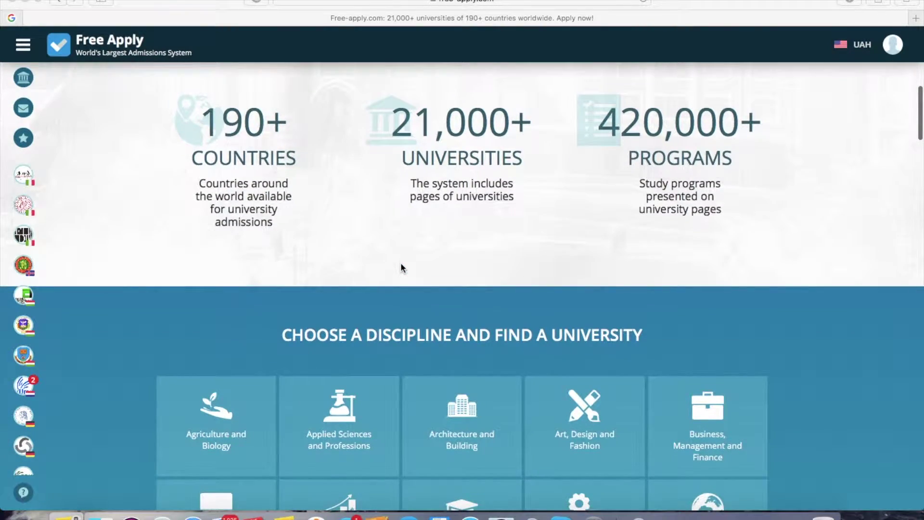
{"action": "scroll", "coordinate": [401, 267], "scroll_direction": "down", "scroll_amount": 5}
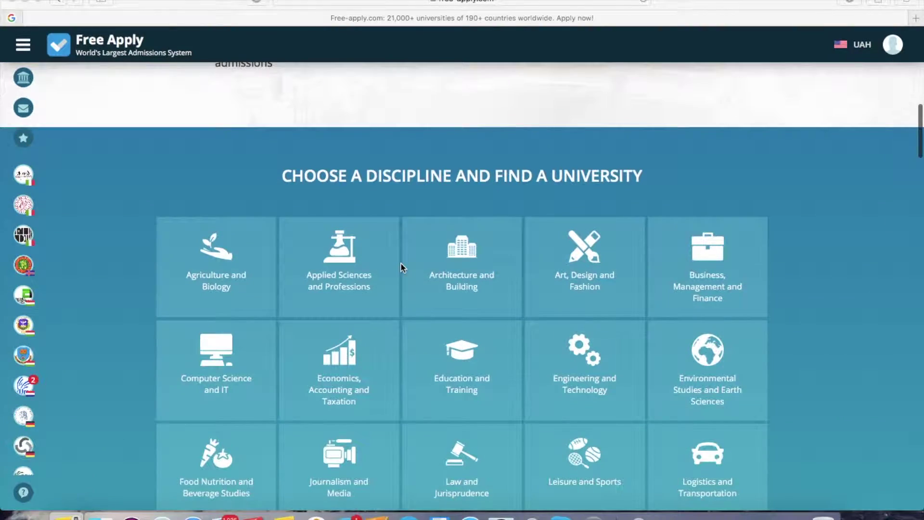
{"action": "scroll", "coordinate": [401, 263], "scroll_direction": "down", "scroll_amount": 5}
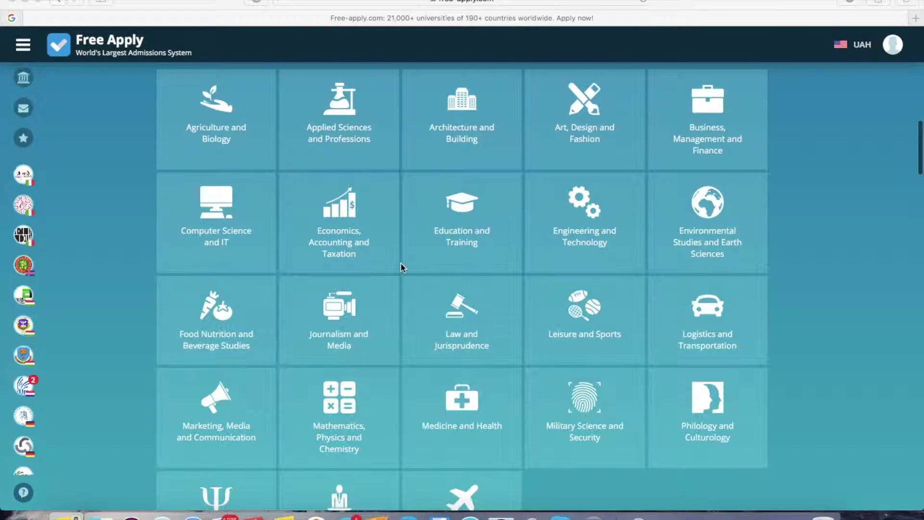
{"action": "scroll", "coordinate": [401, 268], "scroll_direction": "down", "scroll_amount": 7}
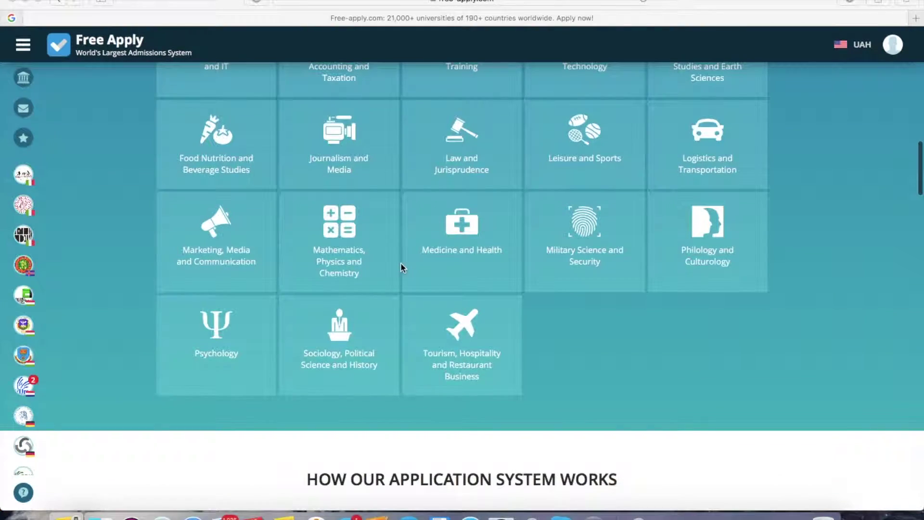
{"action": "scroll", "coordinate": [403, 268], "scroll_direction": "down", "scroll_amount": 10}
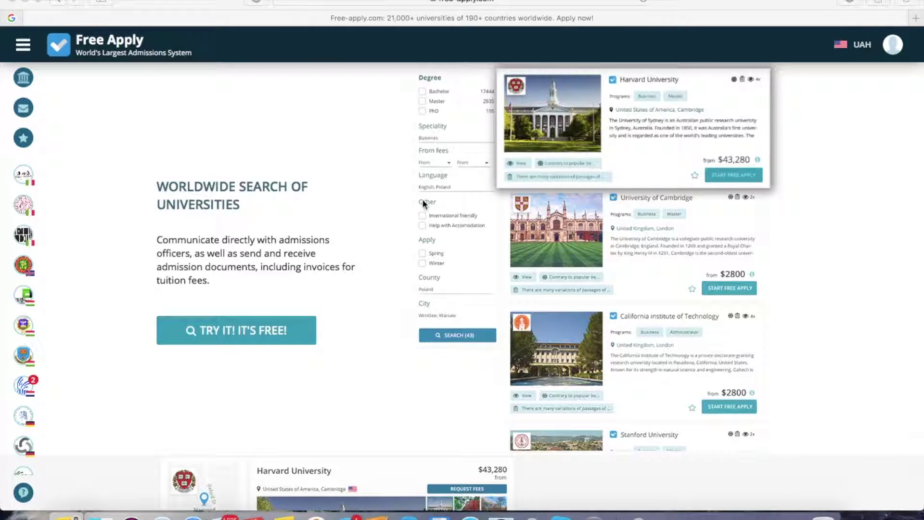
{"action": "scroll", "coordinate": [425, 199], "scroll_direction": "down", "scroll_amount": 3}
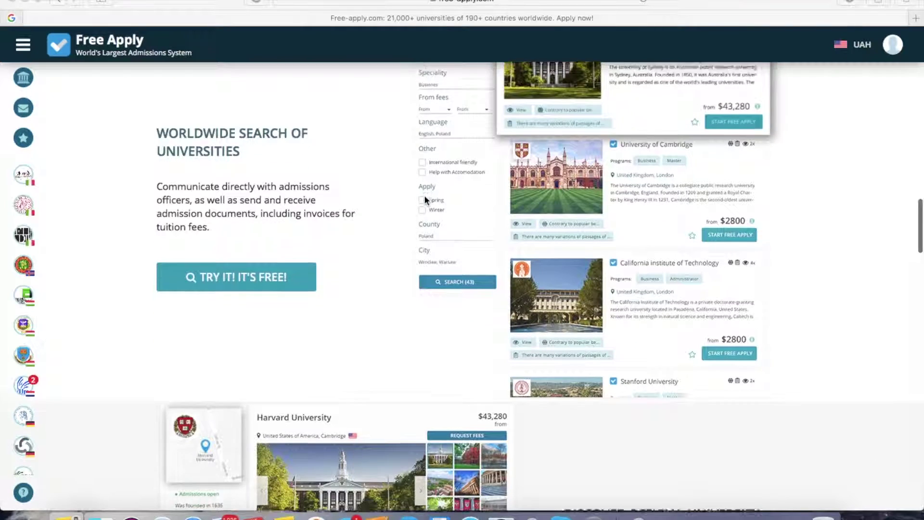
{"action": "scroll", "coordinate": [424, 199], "scroll_direction": "down", "scroll_amount": 1}
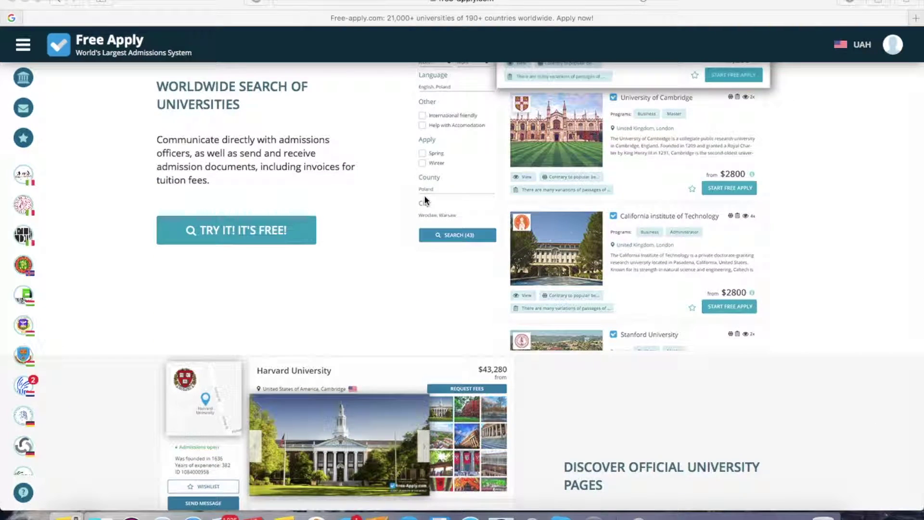
{"action": "scroll", "coordinate": [423, 194], "scroll_direction": "up", "scroll_amount": 20}
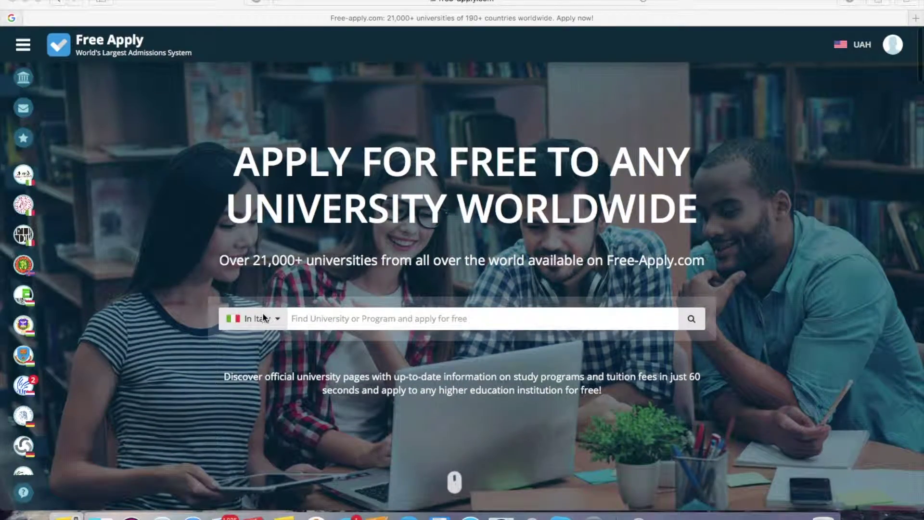
Step: Set the study country to Ireland and search for Medicine programs
{"action": "left_click", "coordinate": [264, 320]}
{"action": "left_click", "coordinate": [264, 320]}
{"action": "type", "text": "ire"}
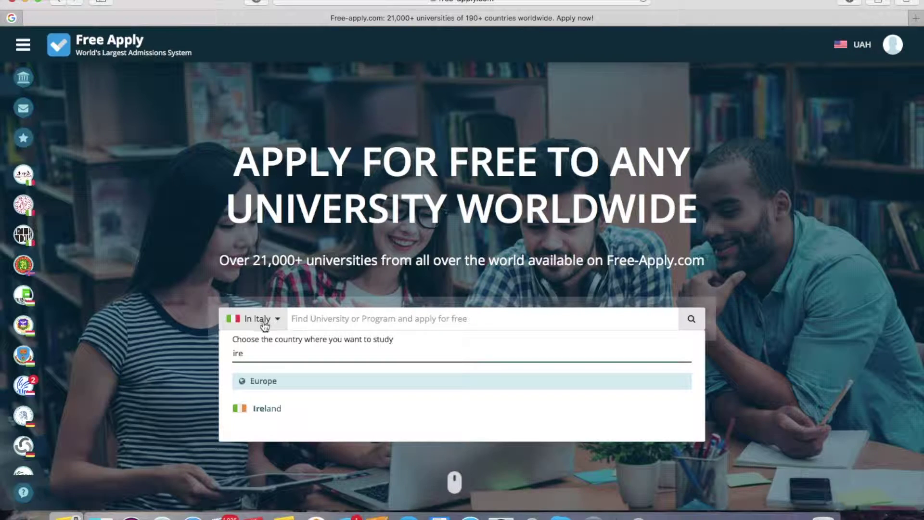
{"action": "left_click", "coordinate": [267, 408]}
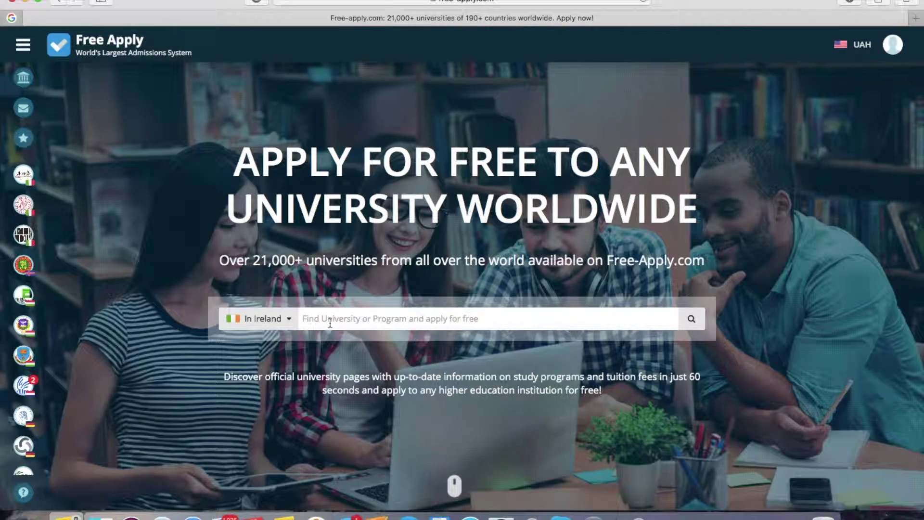
{"action": "type", "text": "med"}
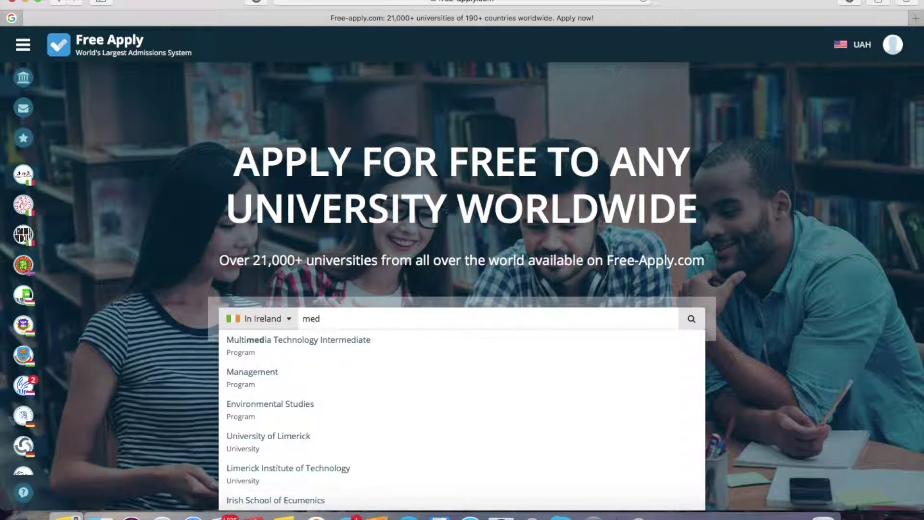
{"action": "type", "text": "i"}
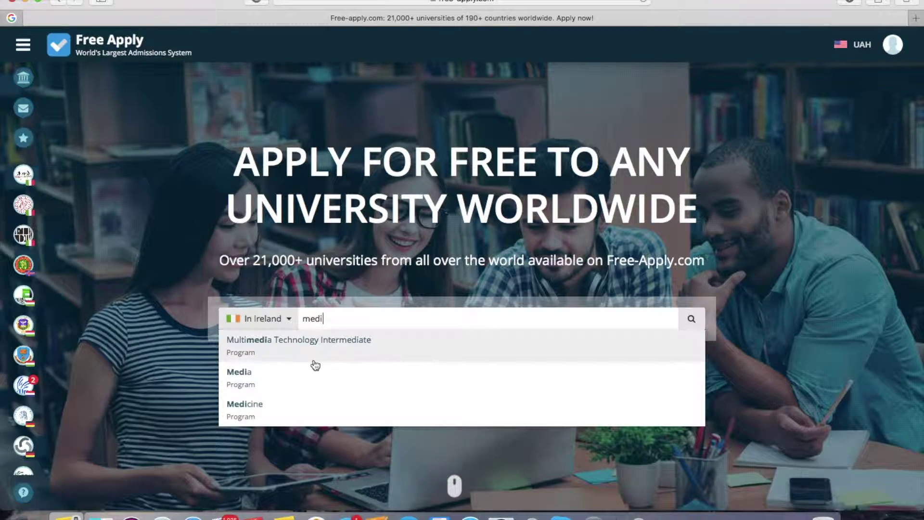
{"action": "left_click", "coordinate": [291, 408]}
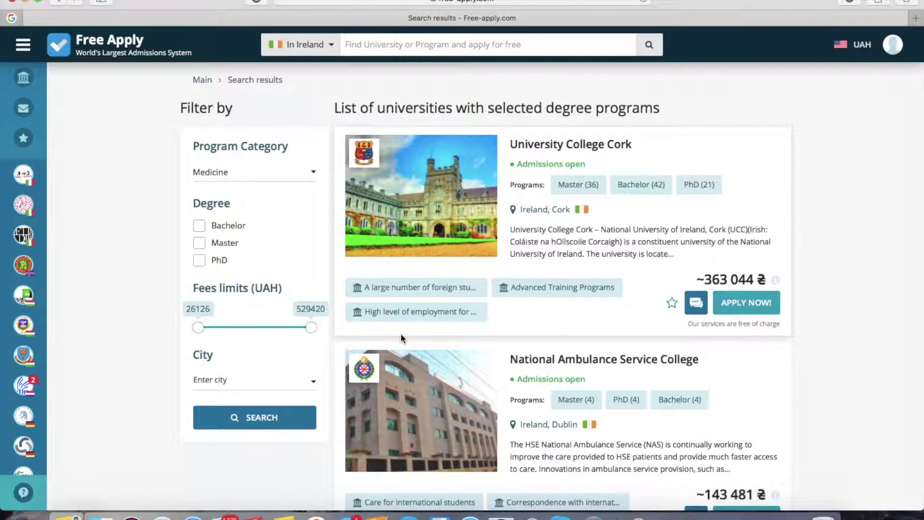
Step: Filter for Bachelor degrees in Dublin with a lower maximum tuition fee, and search
{"action": "scroll", "coordinate": [438, 221], "scroll_direction": "down", "scroll_amount": 15}
{"action": "scroll", "coordinate": [438, 219], "scroll_direction": "up", "scroll_amount": 15}
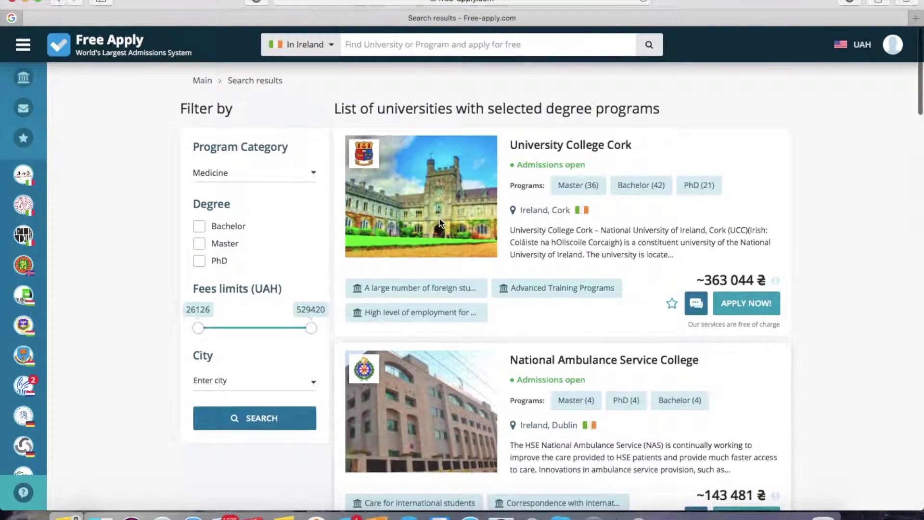
{"action": "left_click", "coordinate": [198, 225]}
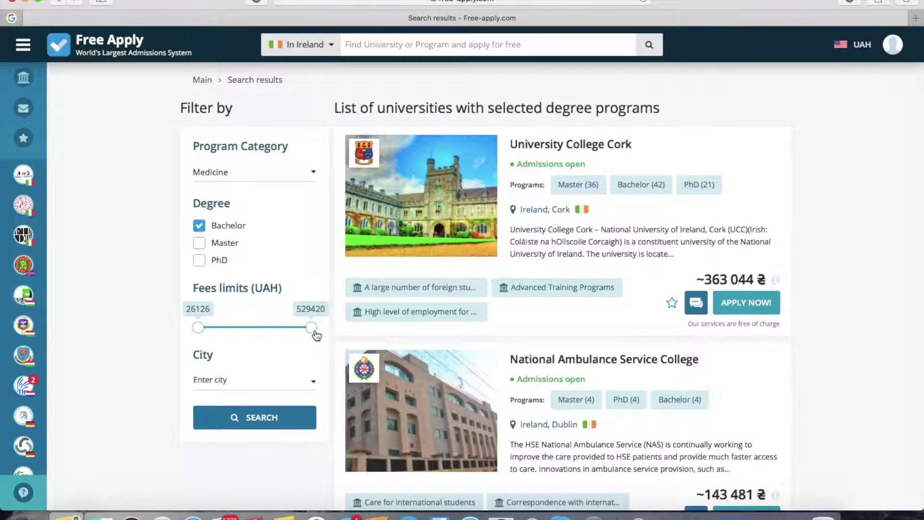
{"action": "left_click_drag", "start_coordinate": [313, 329], "coordinate": [285, 329]}
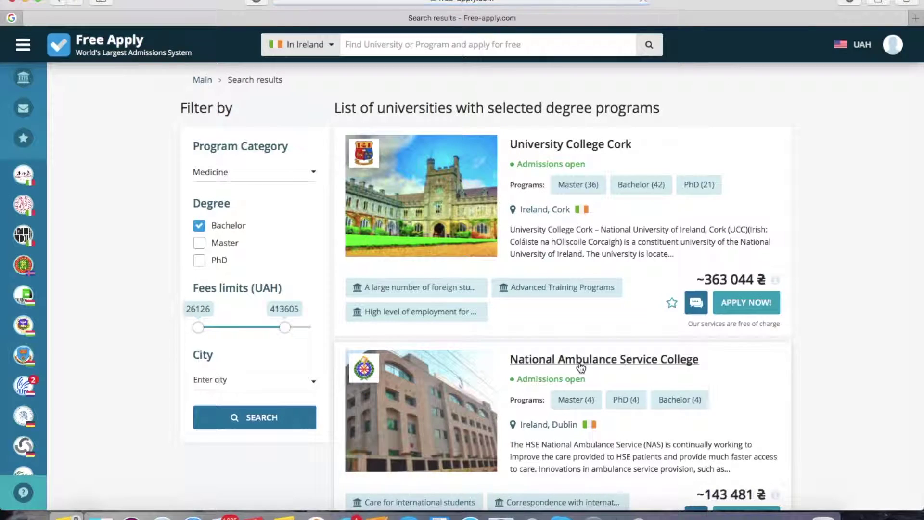
{"action": "left_click", "coordinate": [265, 380]}
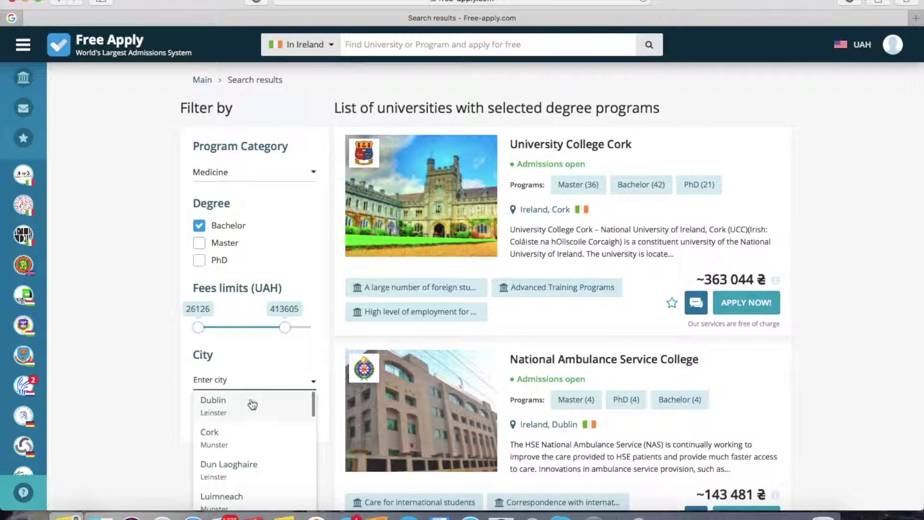
{"action": "left_click", "coordinate": [250, 417]}
{"action": "left_click", "coordinate": [265, 414]}
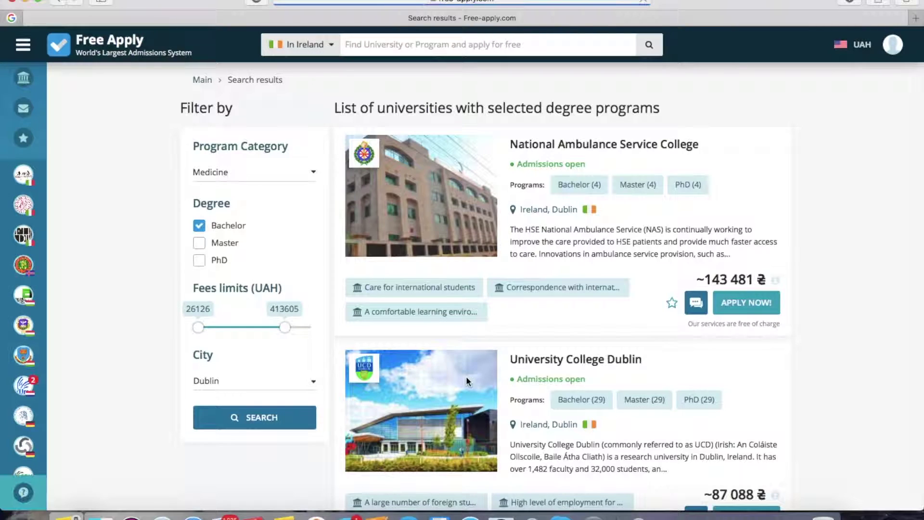
{"action": "scroll", "coordinate": [466, 376], "scroll_direction": "down", "scroll_amount": 15}
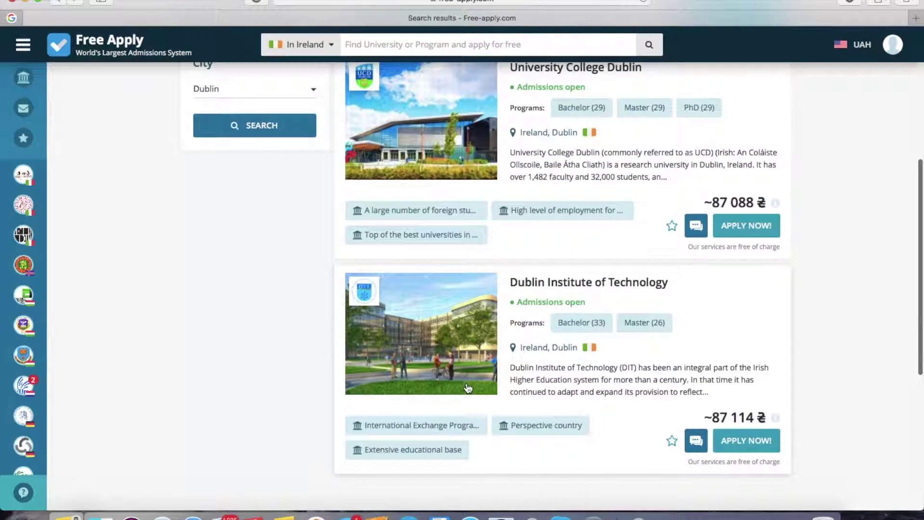
{"action": "scroll", "coordinate": [468, 388], "scroll_direction": "up", "scroll_amount": 15}
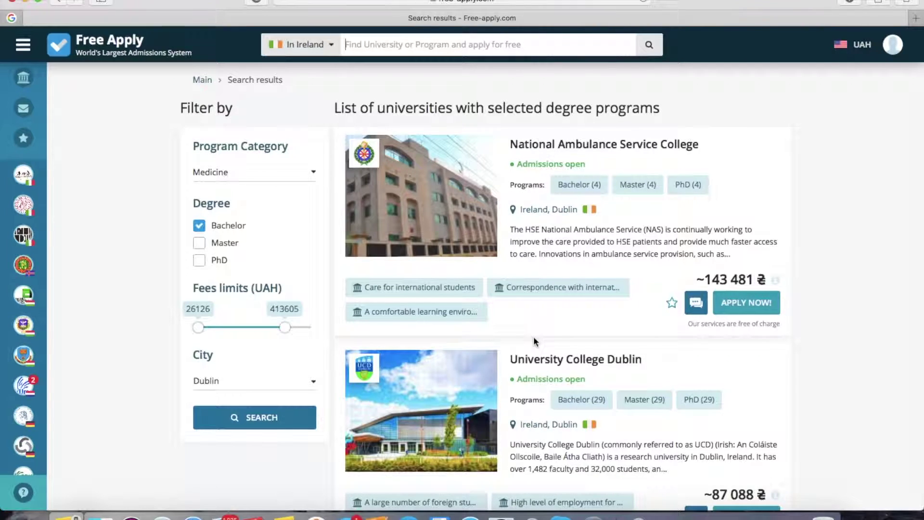
{"action": "scroll", "coordinate": [533, 337], "scroll_direction": "down", "scroll_amount": 2}
{"action": "scroll", "coordinate": [535, 337], "scroll_direction": "up", "scroll_amount": 2}
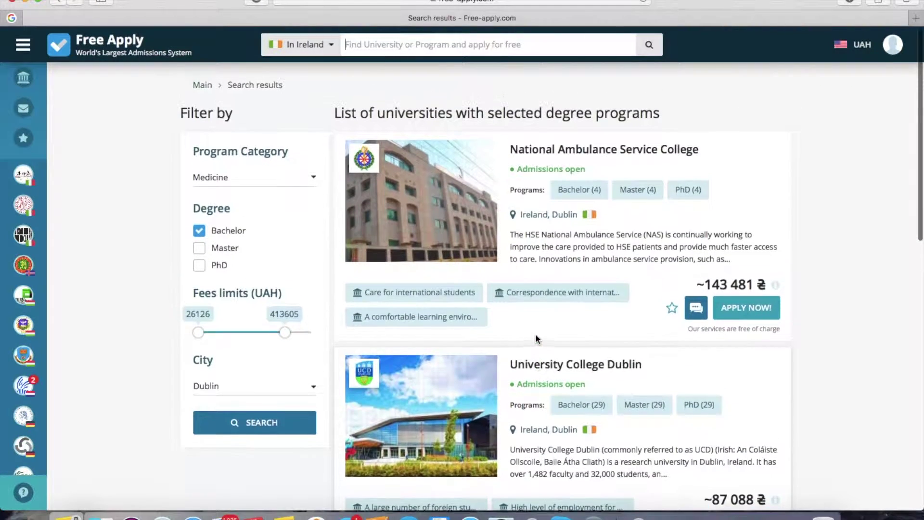
Step: Open the National Ambulance Service College profile, view its photos and expand the full description
{"action": "left_click", "coordinate": [630, 147]}
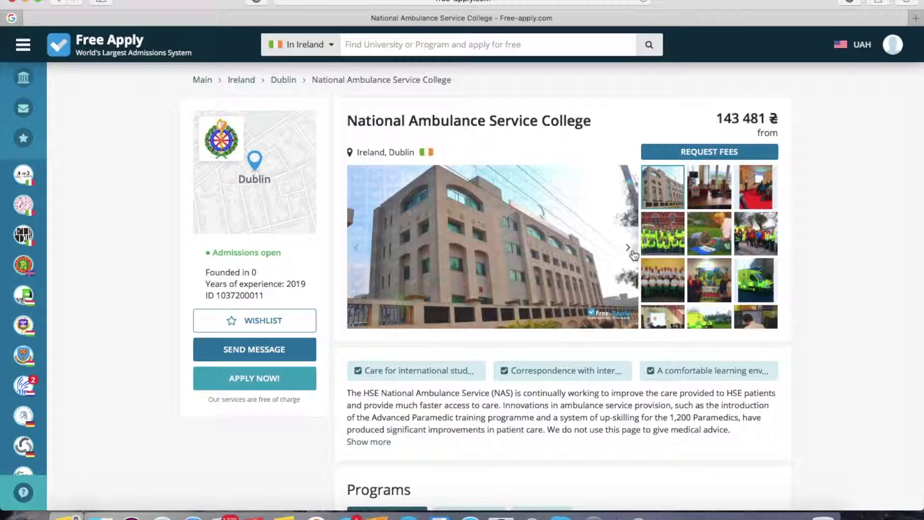
{"action": "left_click", "coordinate": [632, 253]}
{"action": "left_click", "coordinate": [632, 252]}
{"action": "left_click", "coordinate": [632, 252]}
{"action": "left_click", "coordinate": [632, 252]}
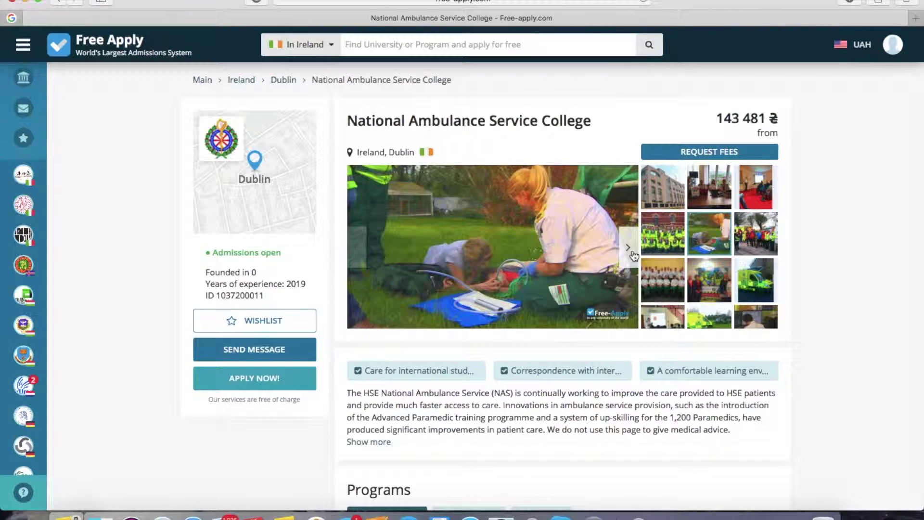
{"action": "left_click", "coordinate": [632, 251]}
{"action": "left_click", "coordinate": [364, 443]}
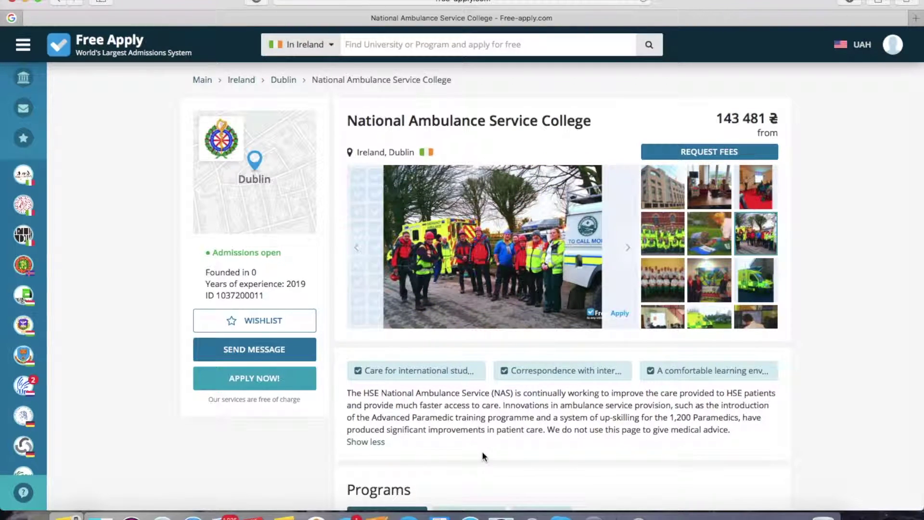
{"action": "scroll", "coordinate": [524, 390], "scroll_direction": "down", "scroll_amount": 6}
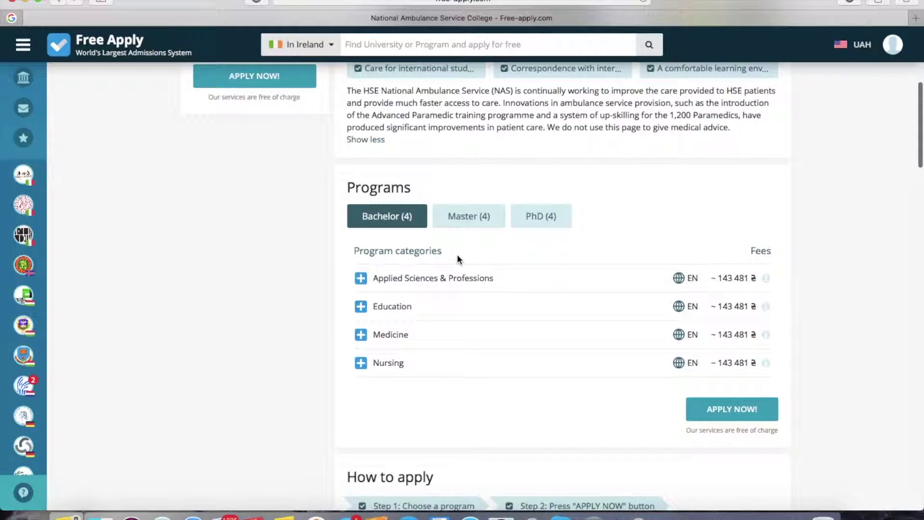
Step: Check its Master and PhD programs and 143 481 ₴ starting fee, then wishlist the college
{"action": "left_click", "coordinate": [463, 218]}
{"action": "left_click", "coordinate": [568, 215]}
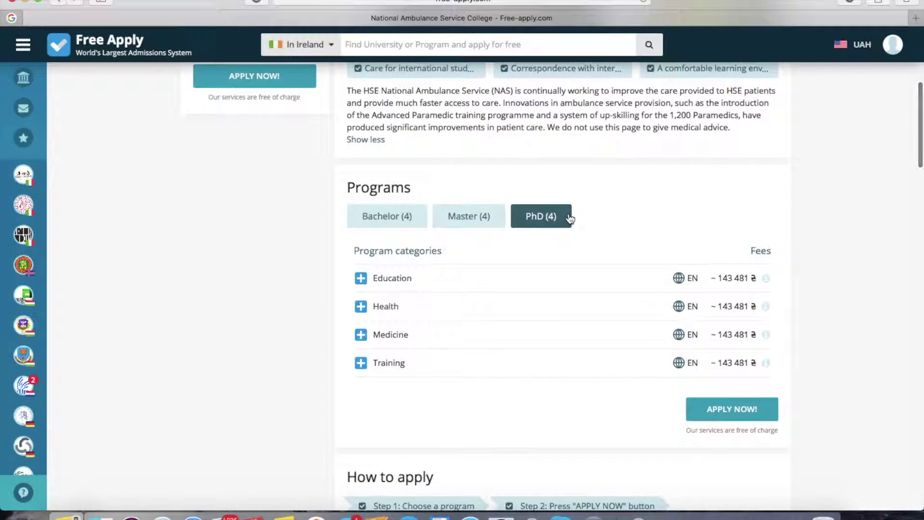
{"action": "scroll", "coordinate": [569, 219], "scroll_direction": "up", "scroll_amount": 4}
{"action": "scroll", "coordinate": [569, 220], "scroll_direction": "up", "scroll_amount": 2}
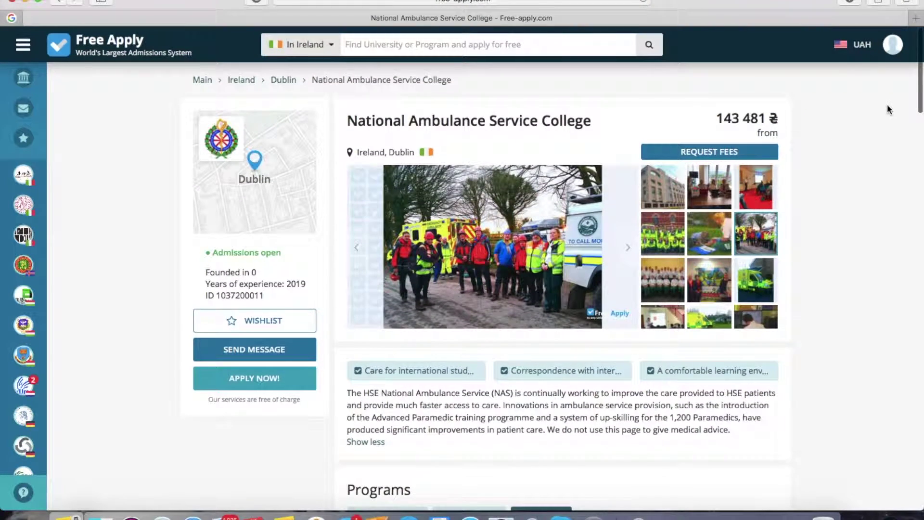
{"action": "left_click_drag", "start_coordinate": [711, 118], "coordinate": [778, 118]}
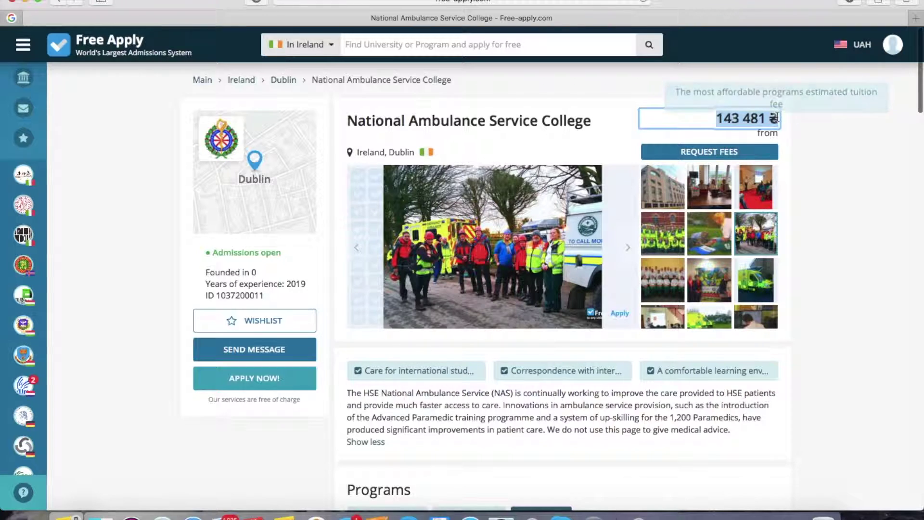
{"action": "left_click", "coordinate": [797, 163]}
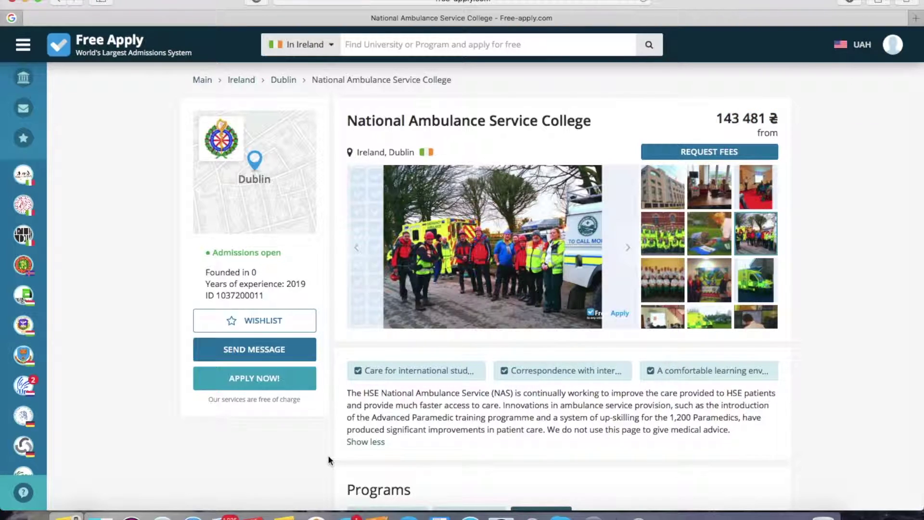
{"action": "left_click", "coordinate": [276, 324]}
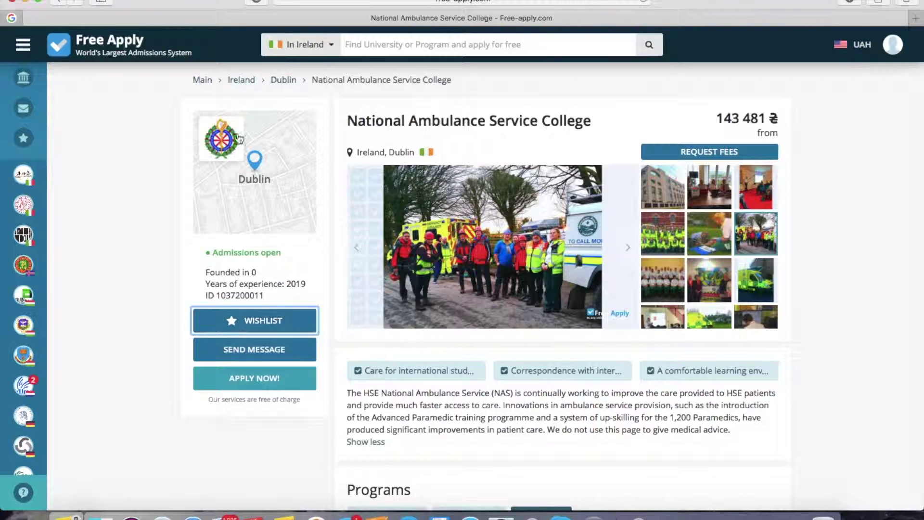
Step: Back in the results, star Dublin Institute of Technology and University College Dublin, then open DIT's profile
{"action": "left_click", "coordinate": [55, 4]}
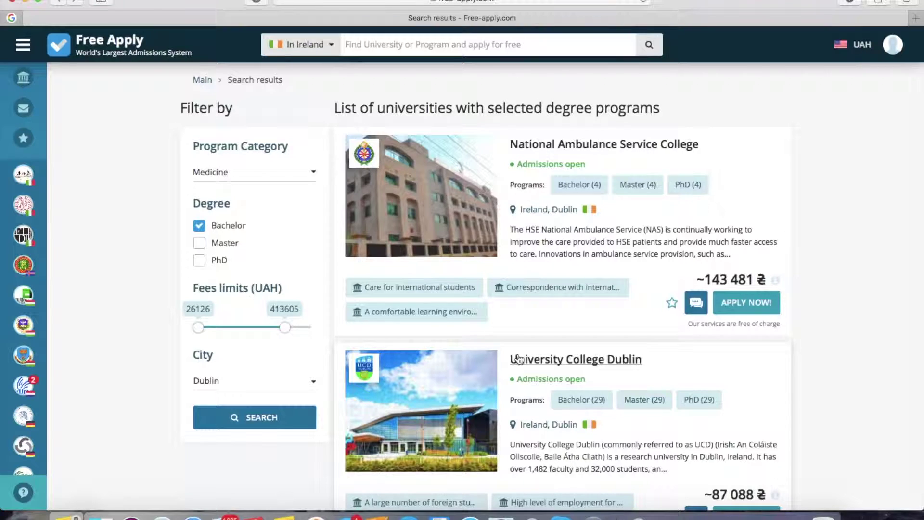
{"action": "scroll", "coordinate": [519, 359], "scroll_direction": "down", "scroll_amount": 5}
{"action": "scroll", "coordinate": [519, 355], "scroll_direction": "down", "scroll_amount": 5}
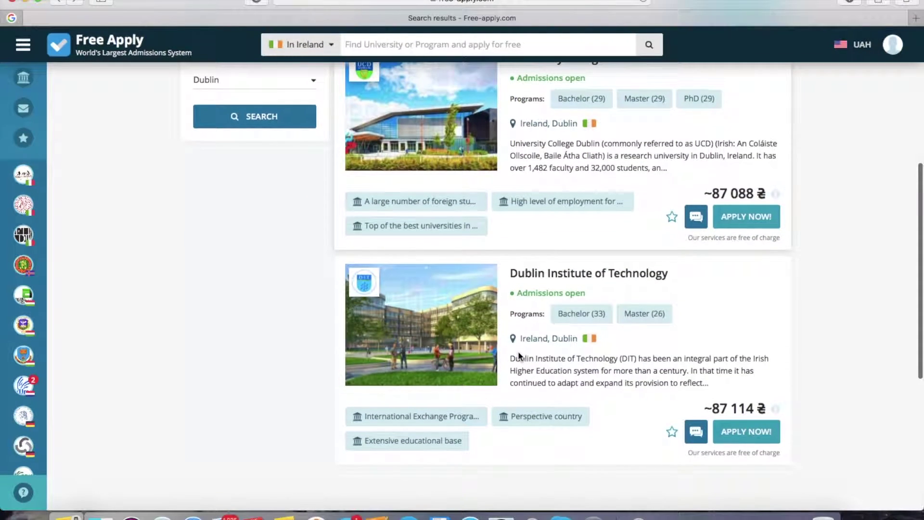
{"action": "left_click", "coordinate": [672, 433]}
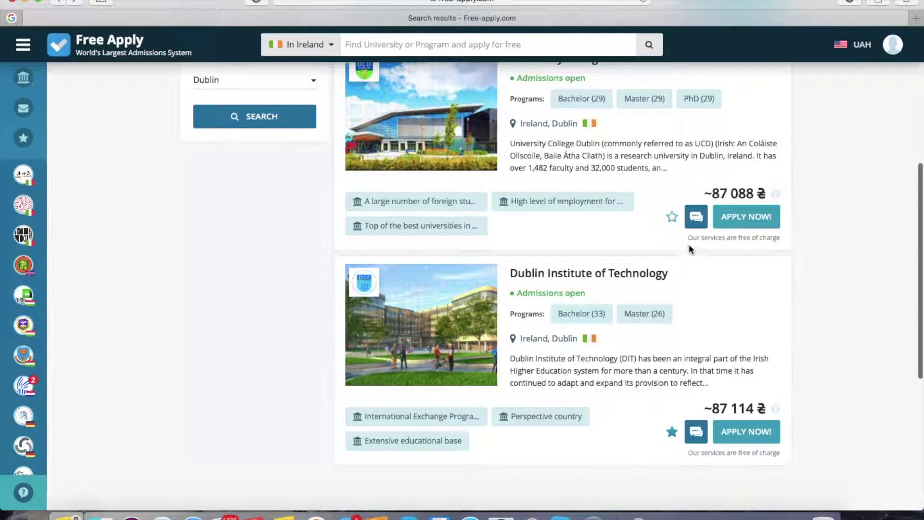
{"action": "left_click", "coordinate": [671, 216]}
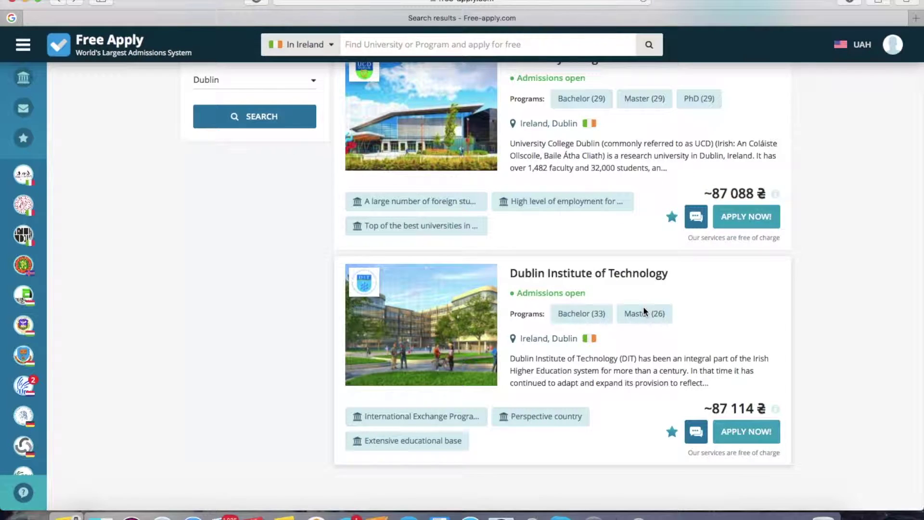
{"action": "left_click", "coordinate": [601, 273]}
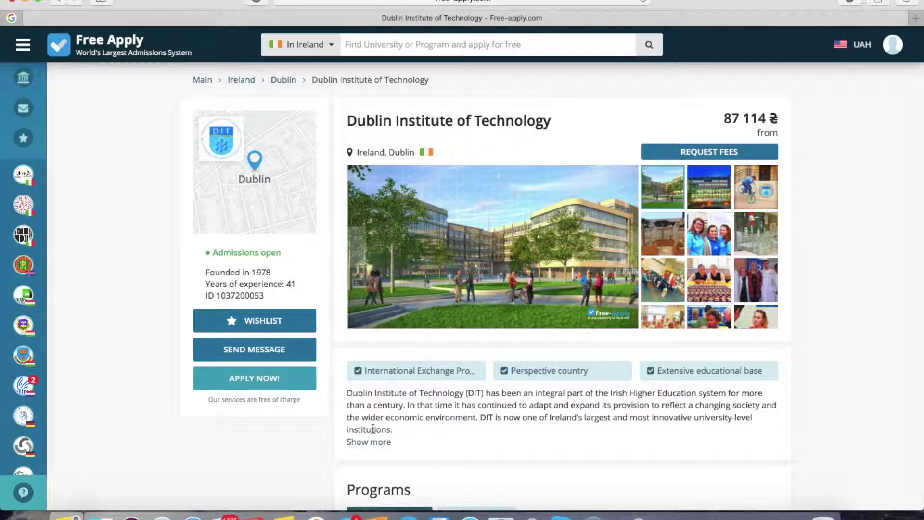
Step: Start an application from the Dublin Institute of Technology profile with APPLY NOW
{"action": "left_click", "coordinate": [264, 383]}
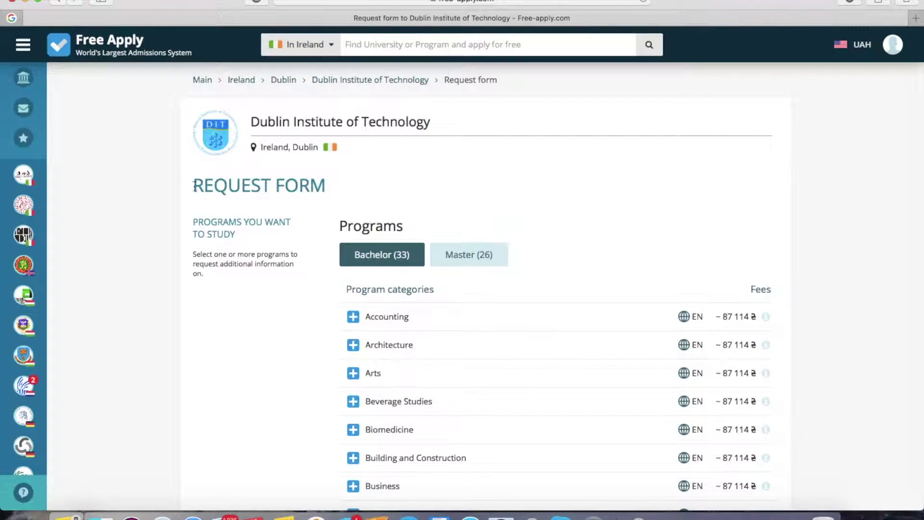
Step: Scroll the Bachelor categories, expand Medicine and open the Bachelor of Medicine details
{"action": "left_click_drag", "start_coordinate": [195, 185], "coordinate": [377, 183]}
{"action": "left_click", "coordinate": [385, 186]}
{"action": "scroll", "coordinate": [389, 195], "scroll_direction": "down", "scroll_amount": 3}
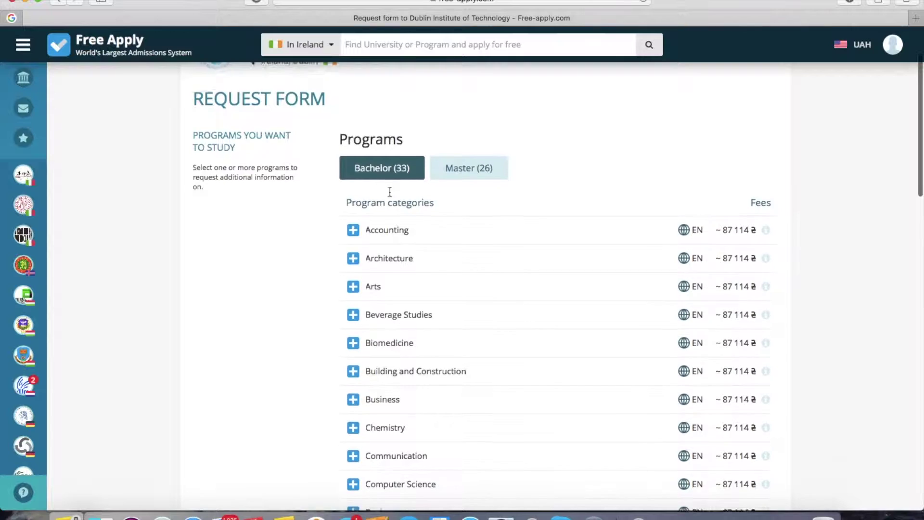
{"action": "scroll", "coordinate": [389, 191], "scroll_direction": "down", "scroll_amount": 2}
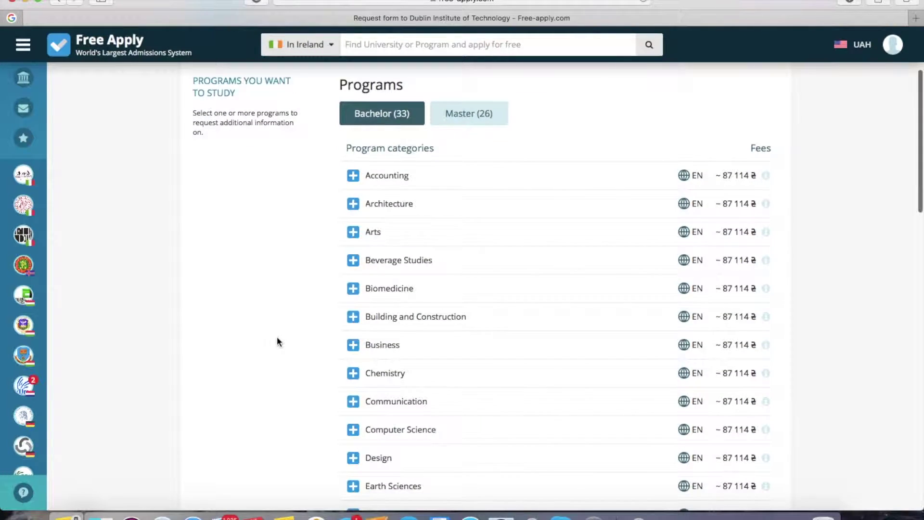
{"action": "scroll", "coordinate": [278, 340], "scroll_direction": "down", "scroll_amount": 4}
{"action": "scroll", "coordinate": [295, 363], "scroll_direction": "down", "scroll_amount": 2}
{"action": "scroll", "coordinate": [294, 361], "scroll_direction": "down", "scroll_amount": 10}
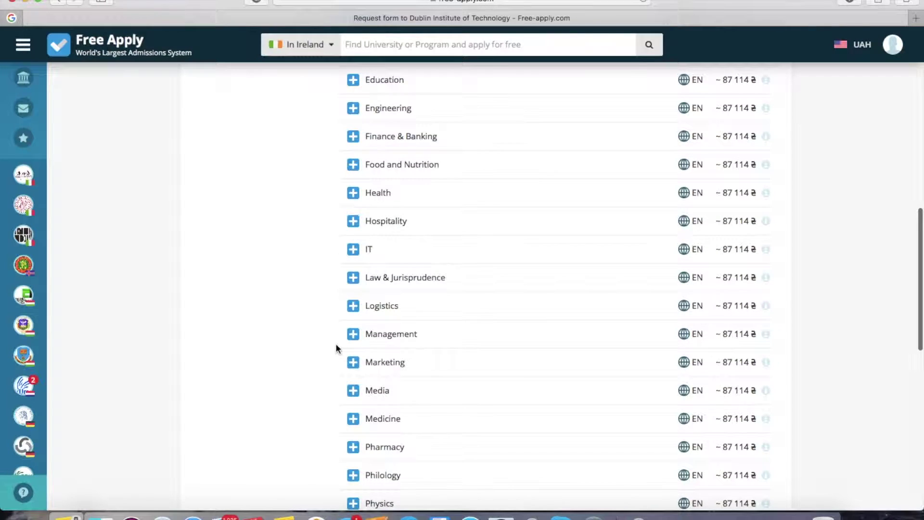
{"action": "left_click", "coordinate": [352, 418]}
{"action": "scroll", "coordinate": [352, 421], "scroll_direction": "down", "scroll_amount": 4}
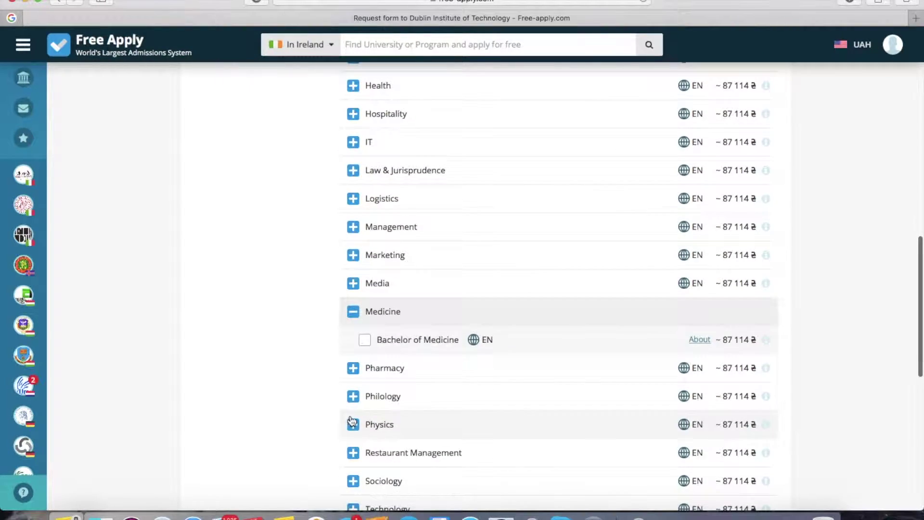
{"action": "left_click", "coordinate": [699, 339]}
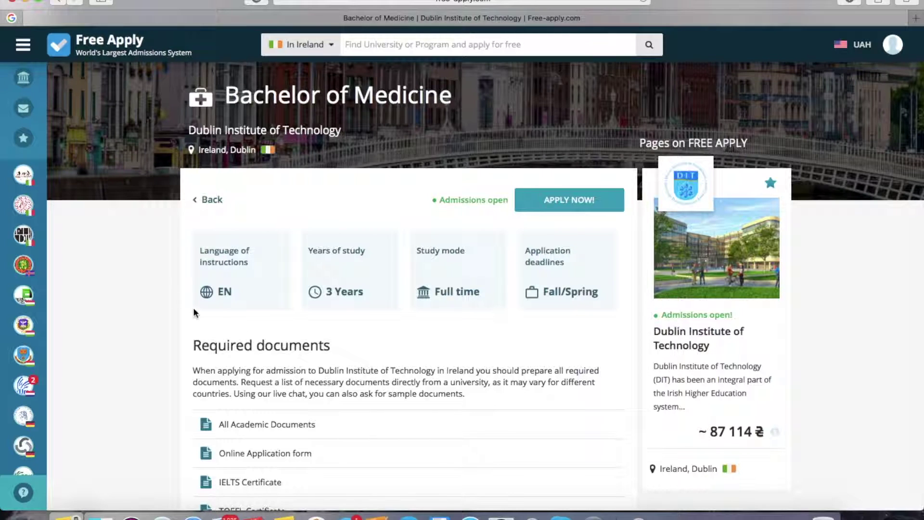
Step: Scroll the Bachelor of Medicine page down to its required documents list
{"action": "scroll", "coordinate": [357, 404], "scroll_direction": "down", "scroll_amount": 3}
{"action": "scroll", "coordinate": [357, 406], "scroll_direction": "down", "scroll_amount": 5}
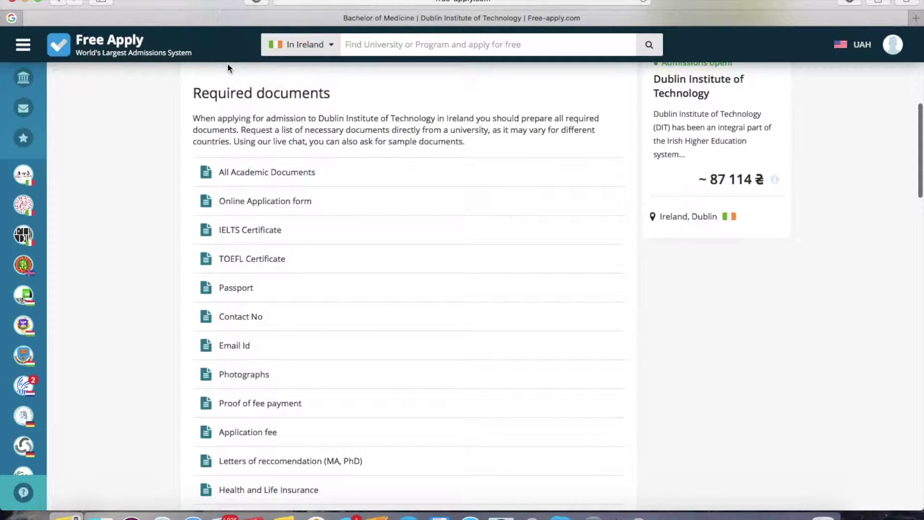
Step: Back on the request form, tick Bachelor of Medicine and Bachelor of Pharmacy and continue
{"action": "left_click", "coordinate": [59, 2]}
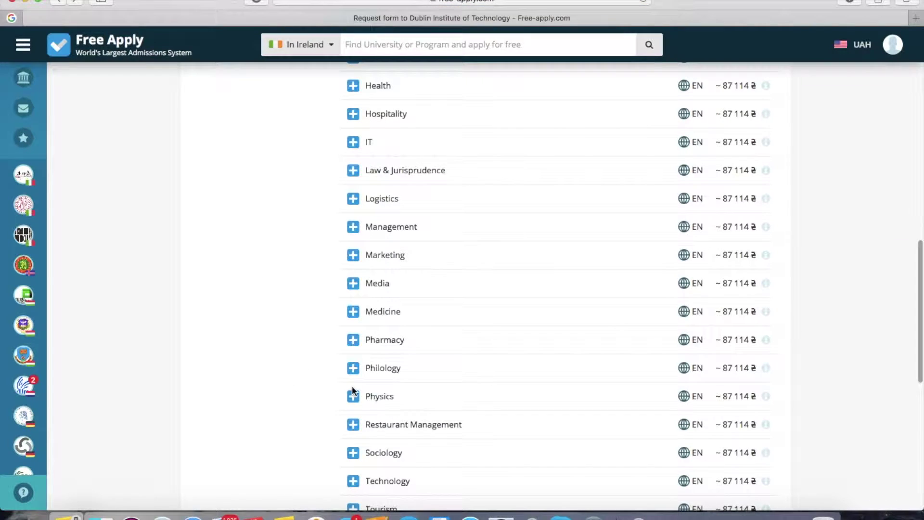
{"action": "left_click", "coordinate": [358, 312]}
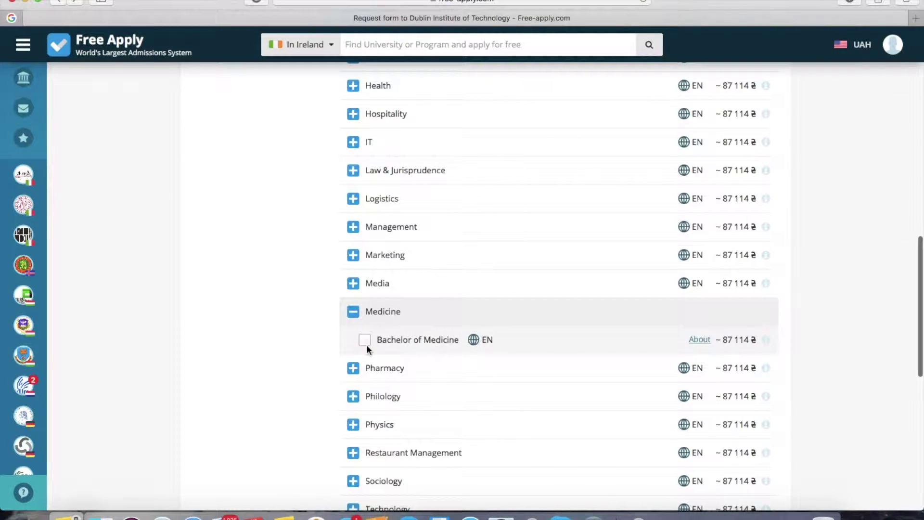
{"action": "left_click", "coordinate": [365, 340]}
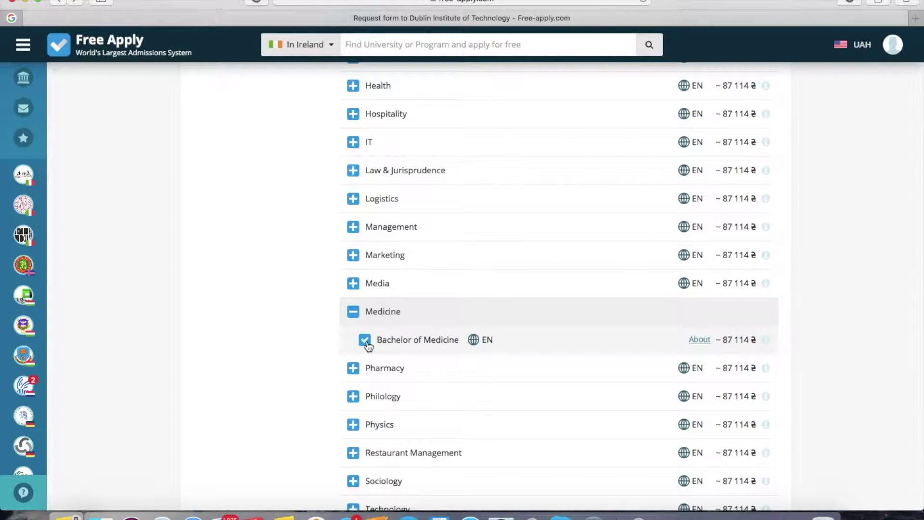
{"action": "left_click", "coordinate": [353, 368]}
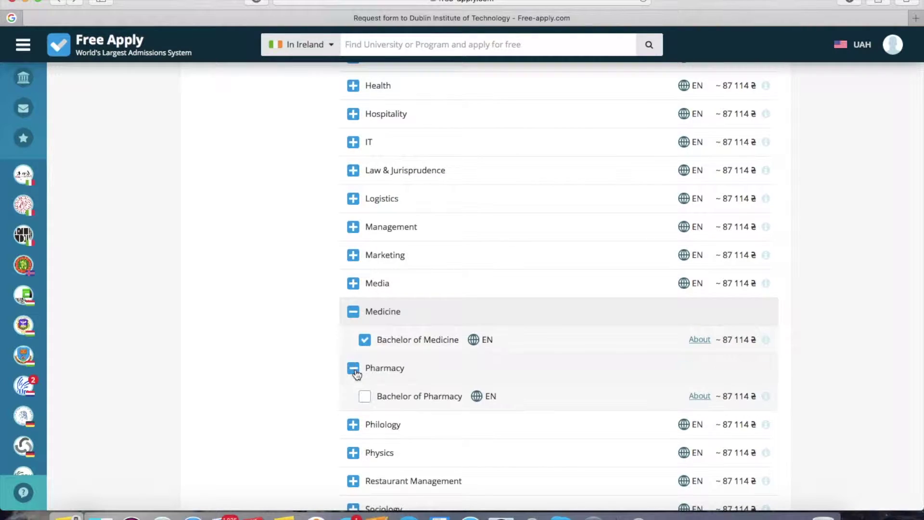
{"action": "left_click", "coordinate": [365, 397]}
{"action": "scroll", "coordinate": [367, 403], "scroll_direction": "down", "scroll_amount": 5}
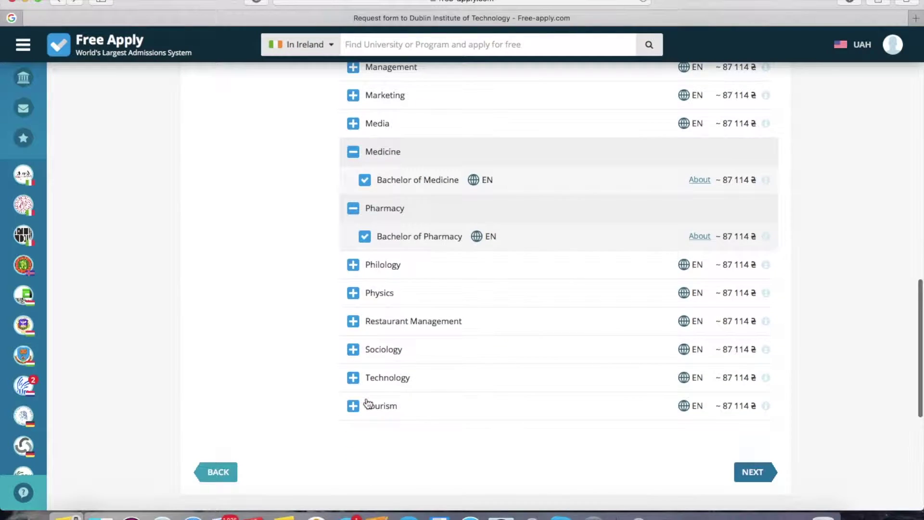
{"action": "left_click", "coordinate": [751, 471]}
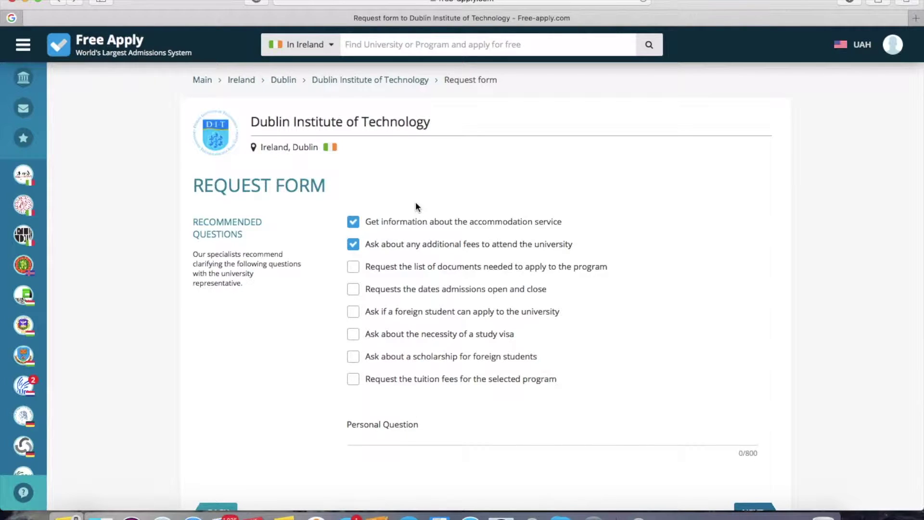
Step: Add the personal question 'What level of language is needed for learning?' and continue
{"action": "left_click", "coordinate": [384, 434]}
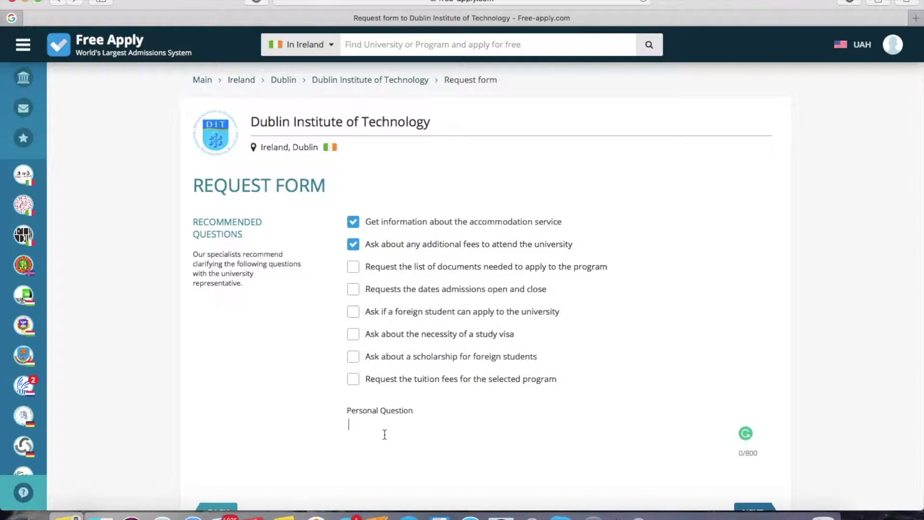
{"action": "type", "text": "What level of language is need"}
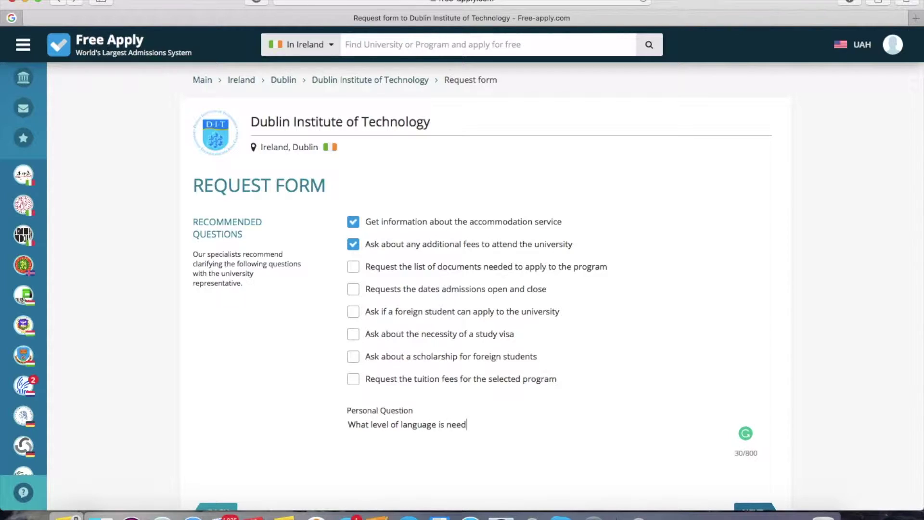
{"action": "type", "text": "ed for learning?"}
{"action": "scroll", "coordinate": [457, 414], "scroll_direction": "down", "scroll_amount": 3}
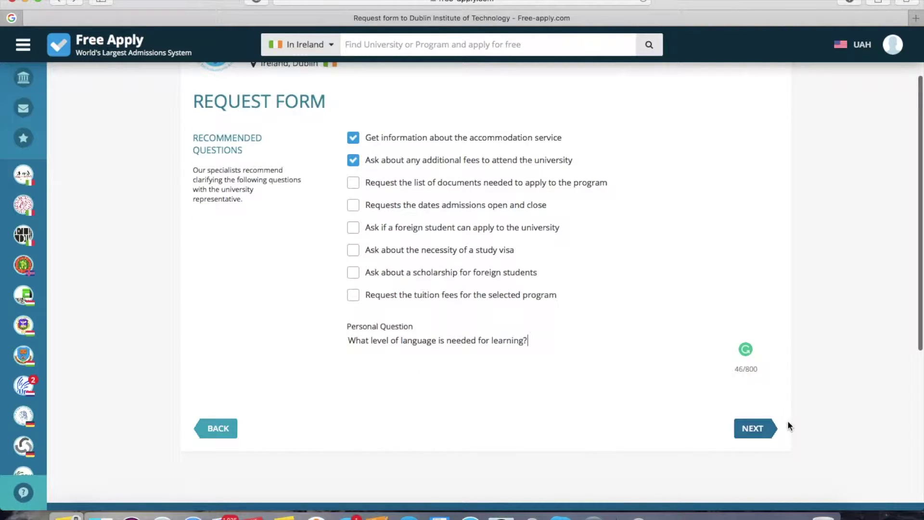
{"action": "left_click", "coordinate": [754, 428]}
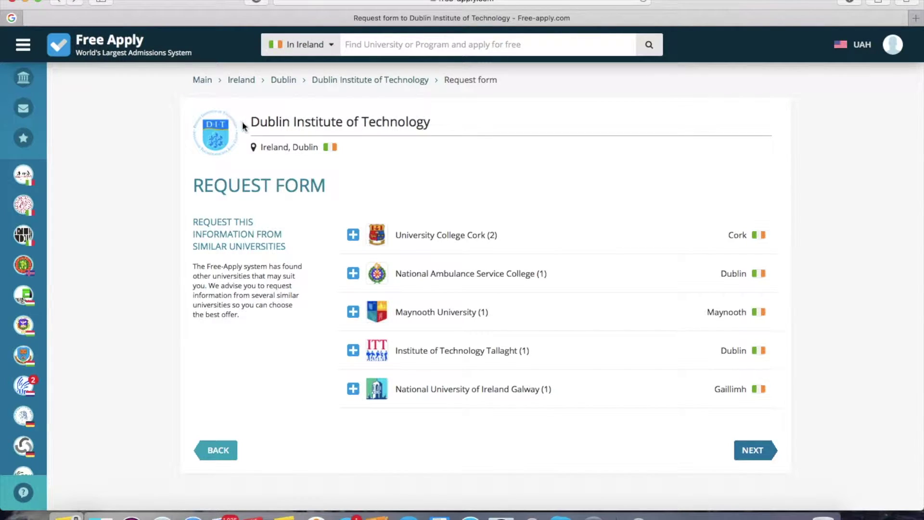
Step: Remove Galway's Bachelor of Medicine and Maynooth's Bachelor of Pharmacy from the extra requests
{"action": "left_click_drag", "start_coordinate": [252, 123], "coordinate": [473, 118]}
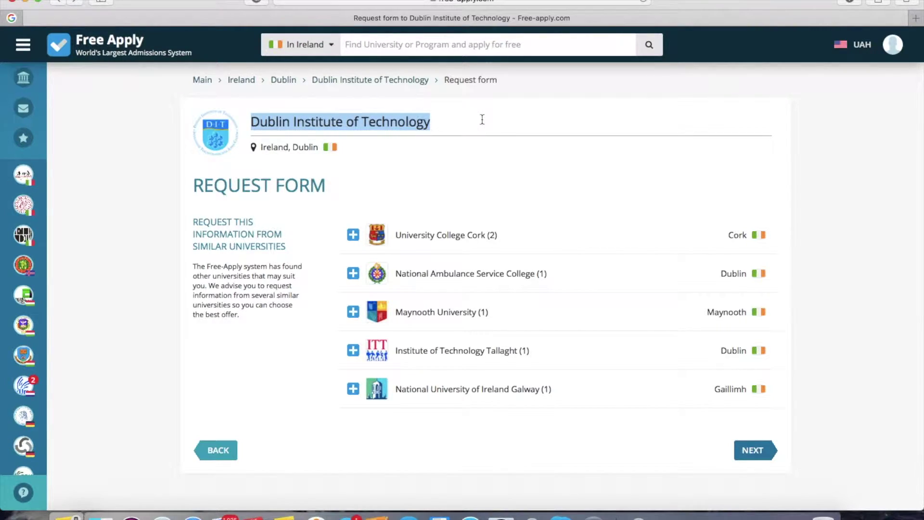
{"action": "left_click", "coordinate": [437, 157]}
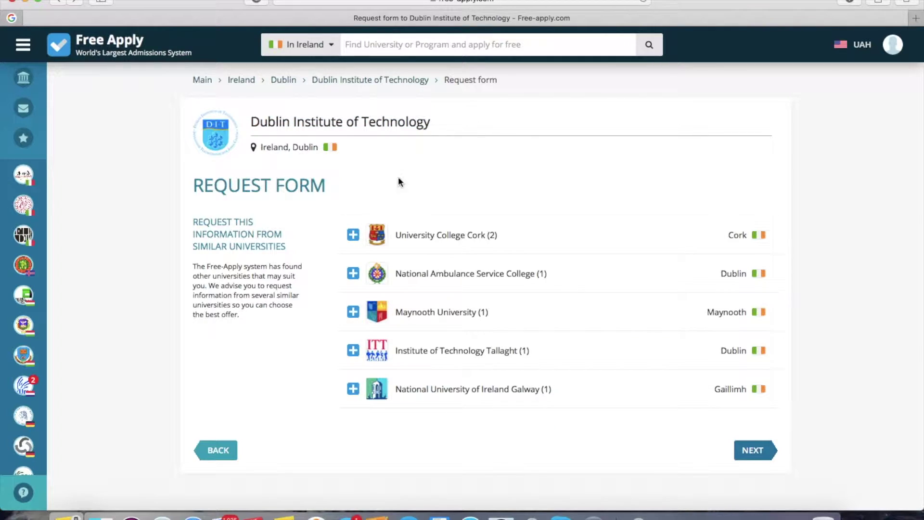
{"action": "left_click", "coordinate": [352, 388]}
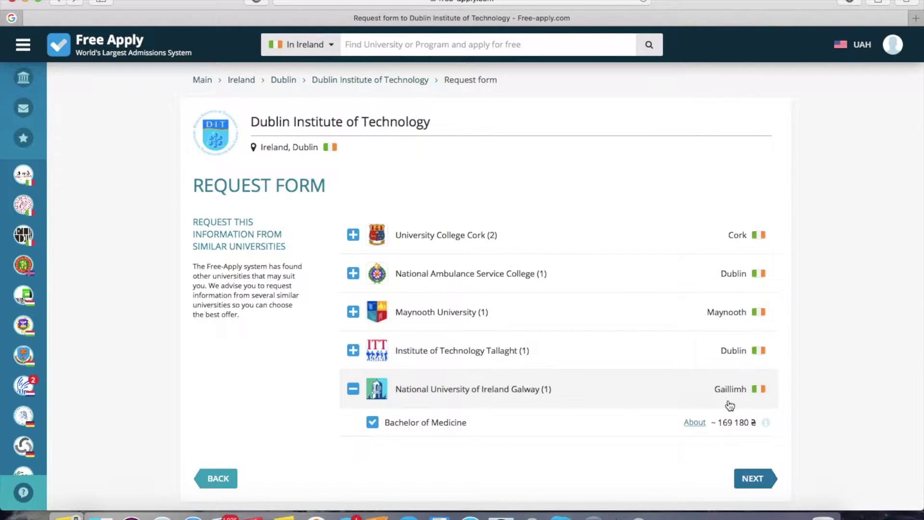
{"action": "left_click", "coordinate": [372, 422]}
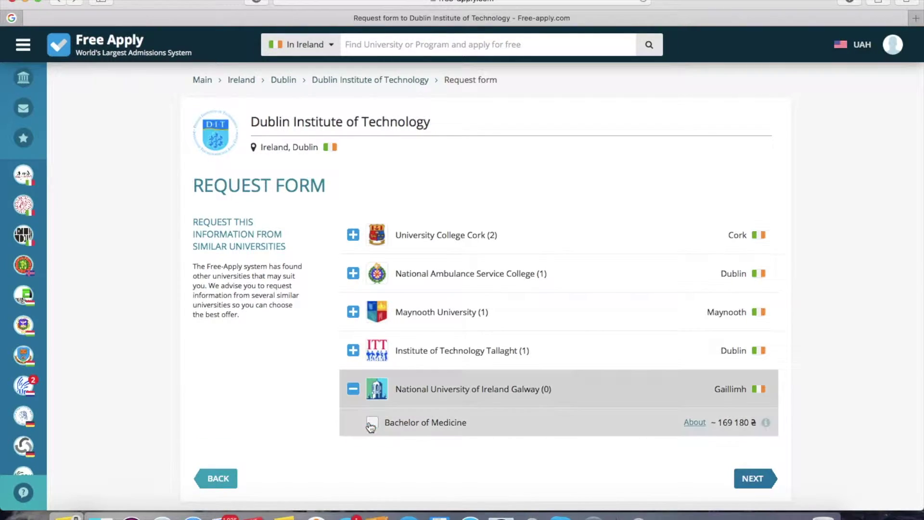
{"action": "left_click", "coordinate": [352, 312]}
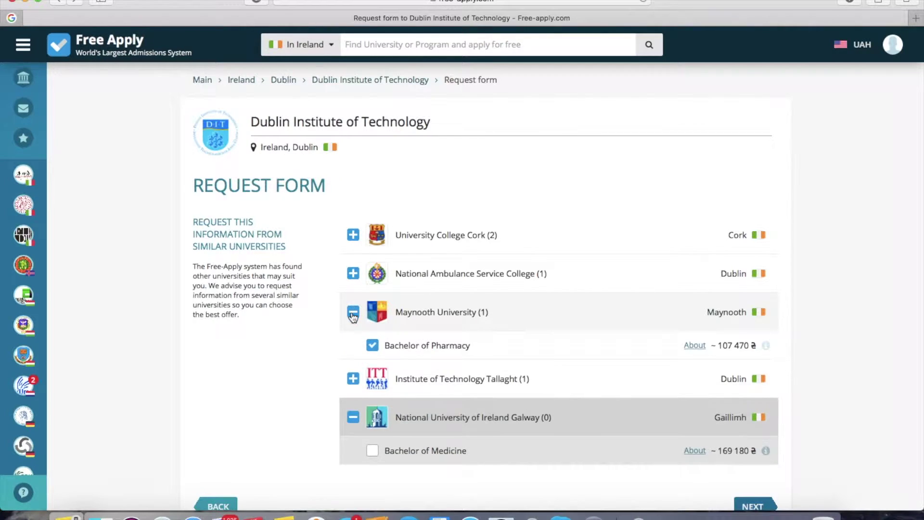
{"action": "left_click", "coordinate": [372, 346]}
Step: Remove Cork's Bachelor of Pharmacy and Bachelor of Medicine, then proceed to the message preview
{"action": "left_click", "coordinate": [353, 234]}
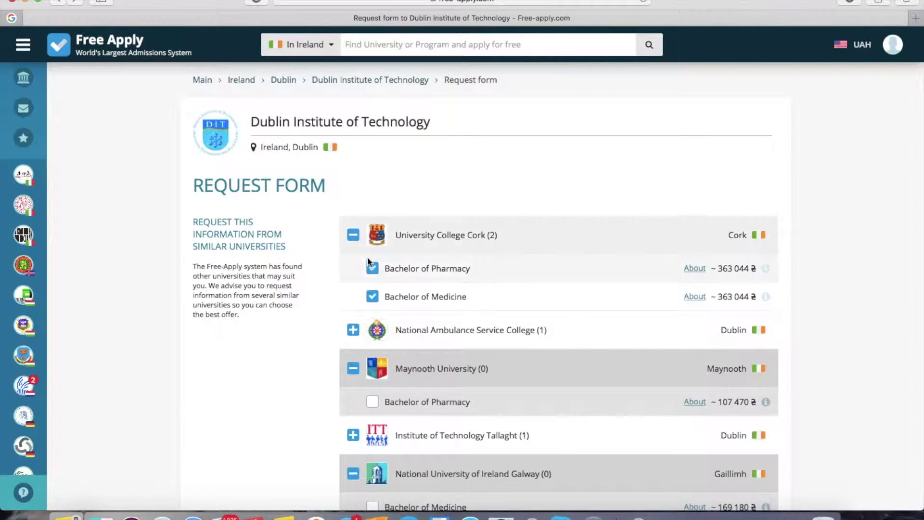
{"action": "left_click", "coordinate": [373, 270]}
{"action": "left_click", "coordinate": [374, 296]}
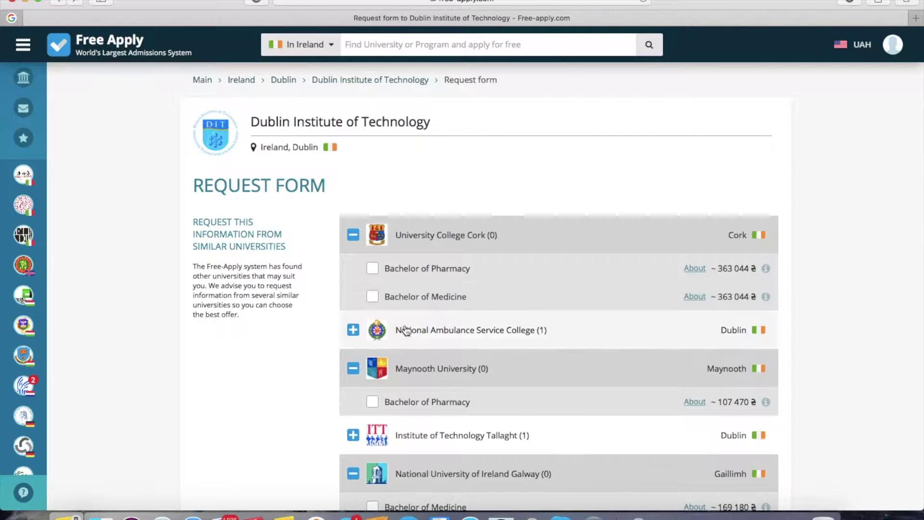
{"action": "scroll", "coordinate": [326, 135], "scroll_direction": "down", "scroll_amount": 7}
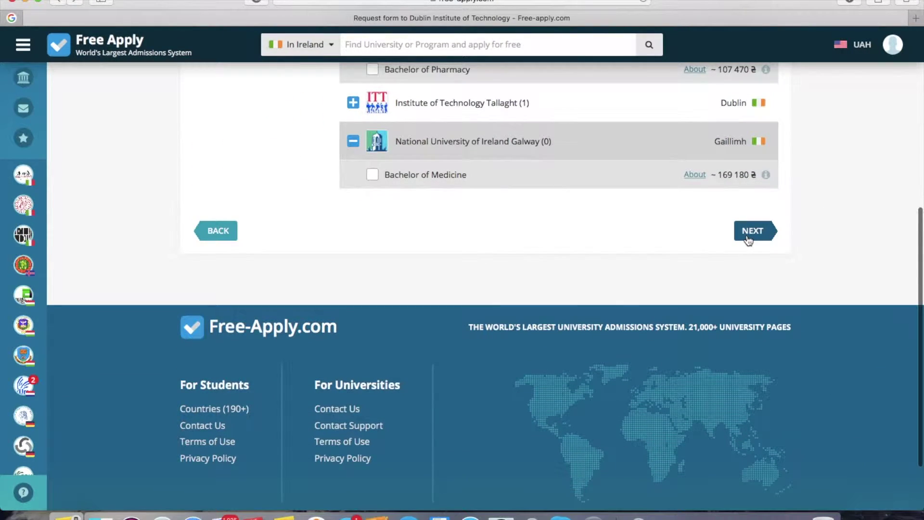
{"action": "left_click", "coordinate": [748, 236]}
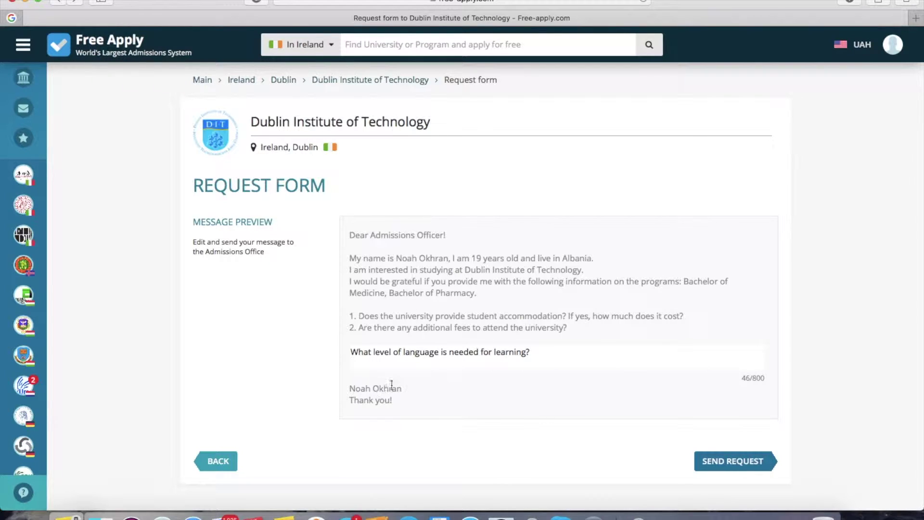
Step: Send the request to Dublin Institute of Technology, then begin attaching a file in the chat
{"action": "scroll", "coordinate": [538, 352], "scroll_direction": "down", "scroll_amount": 3}
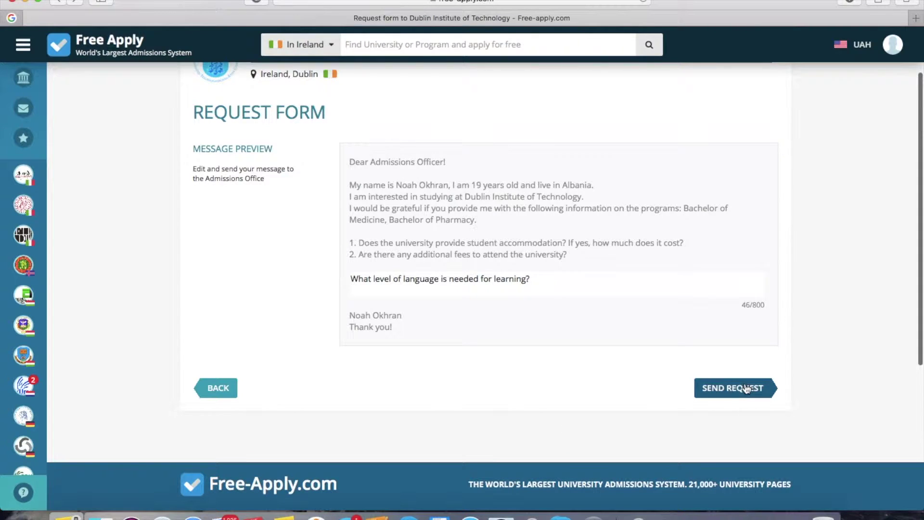
{"action": "left_click", "coordinate": [753, 399]}
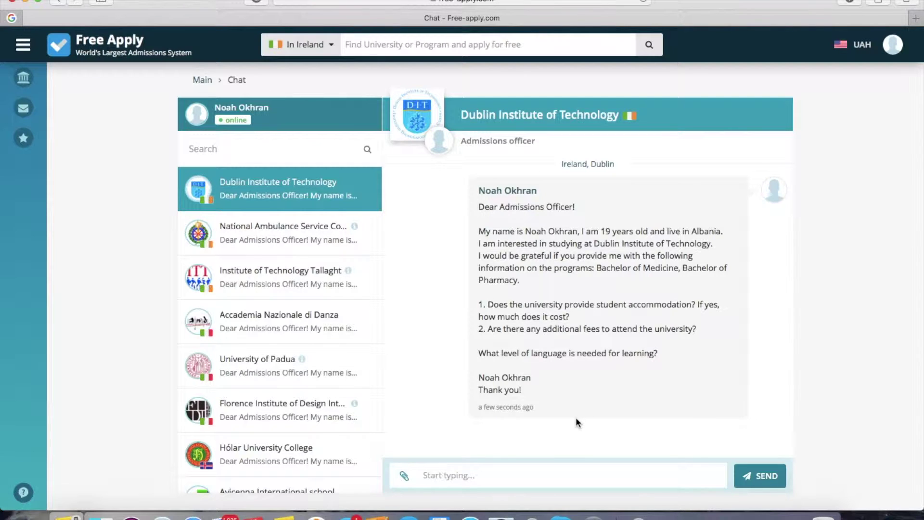
{"action": "left_click", "coordinate": [404, 476]}
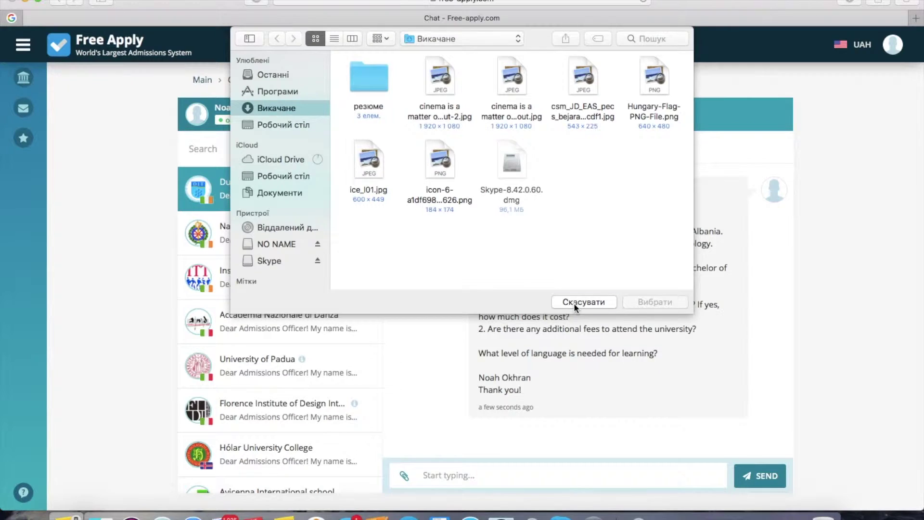
{"action": "left_click", "coordinate": [574, 302]}
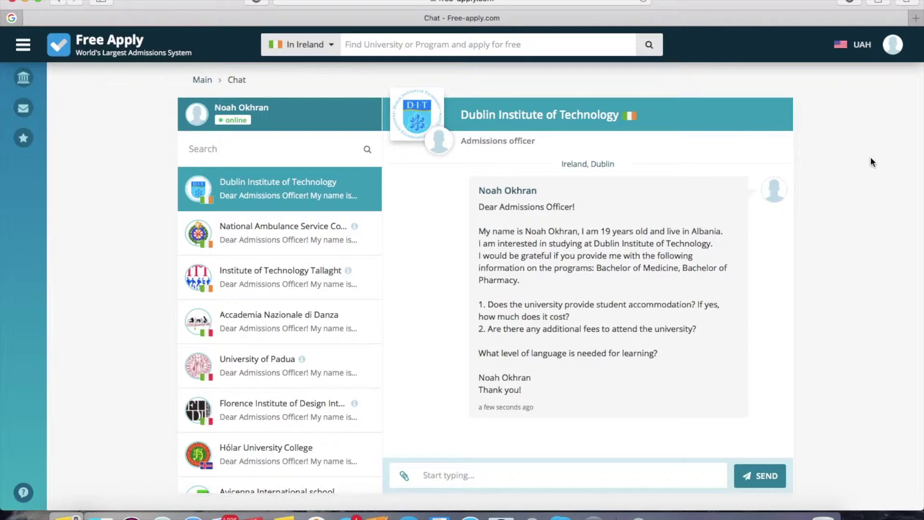
Step: Go to the student's Profile page through the top-right avatar menu
{"action": "left_click", "coordinate": [893, 45]}
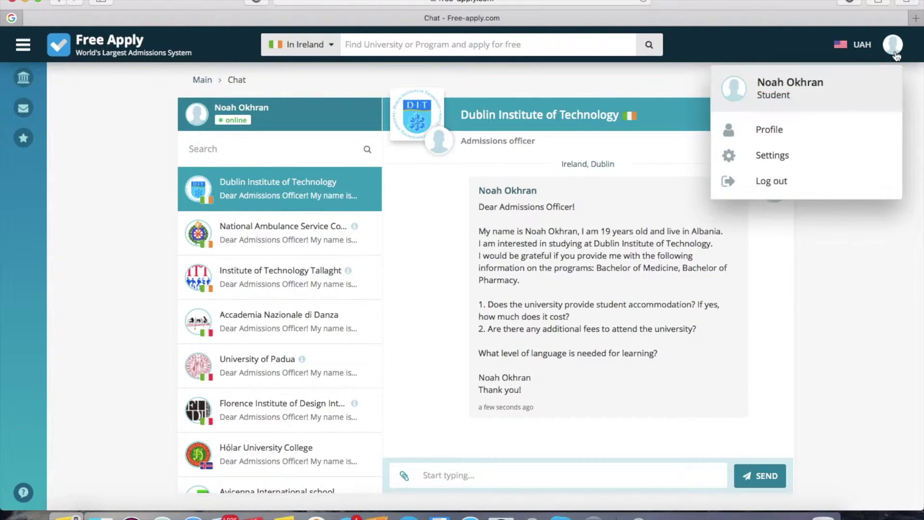
{"action": "left_click", "coordinate": [852, 129]}
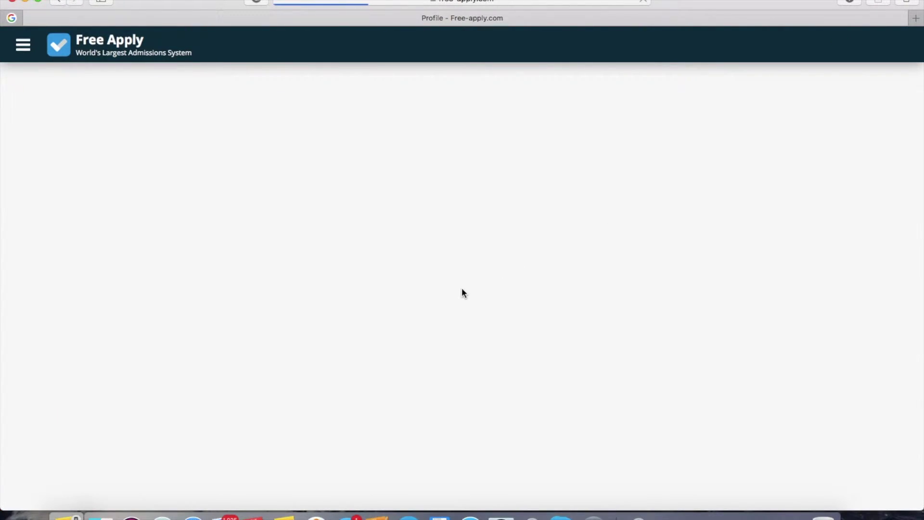